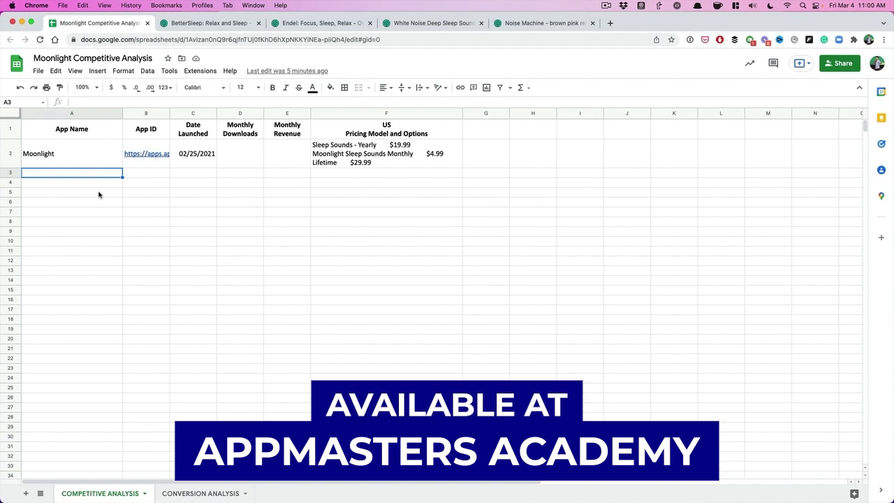
Step: Review the competitive analysis sheet's column headings and Moonlight's existing US pricing entry
click(81, 150)
click(89, 129)
click(147, 130)
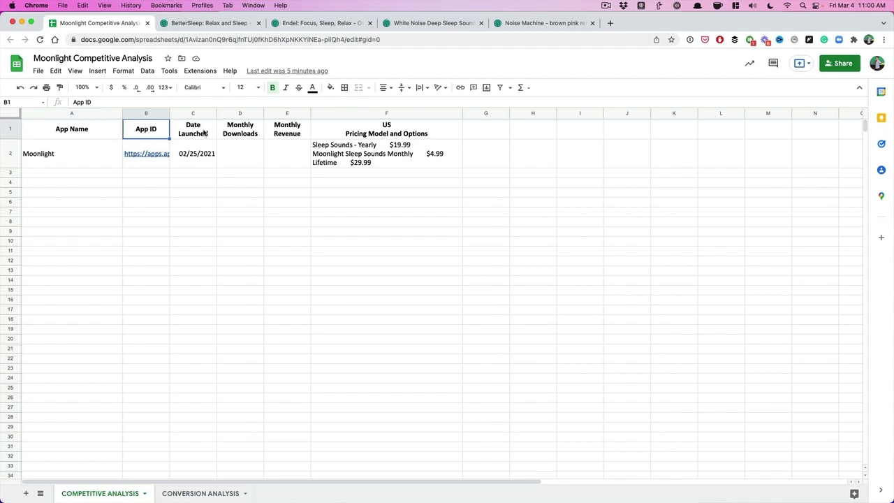
click(187, 132)
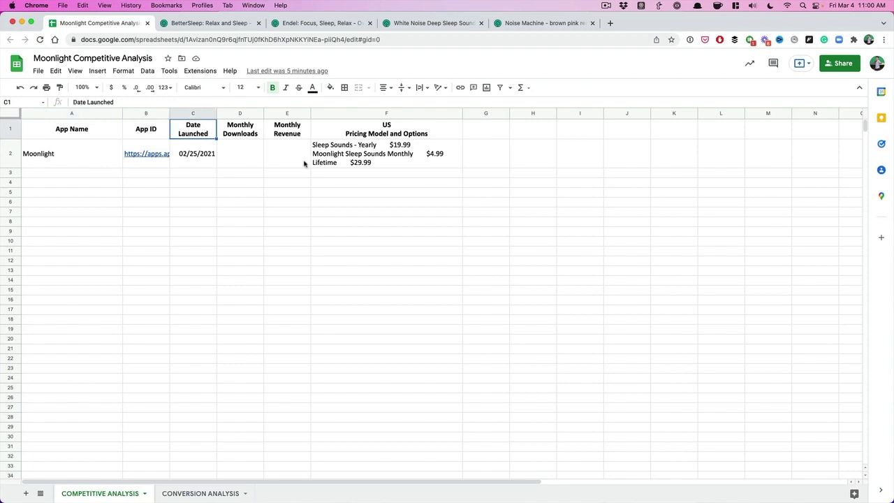
key(Right)
key(Right)
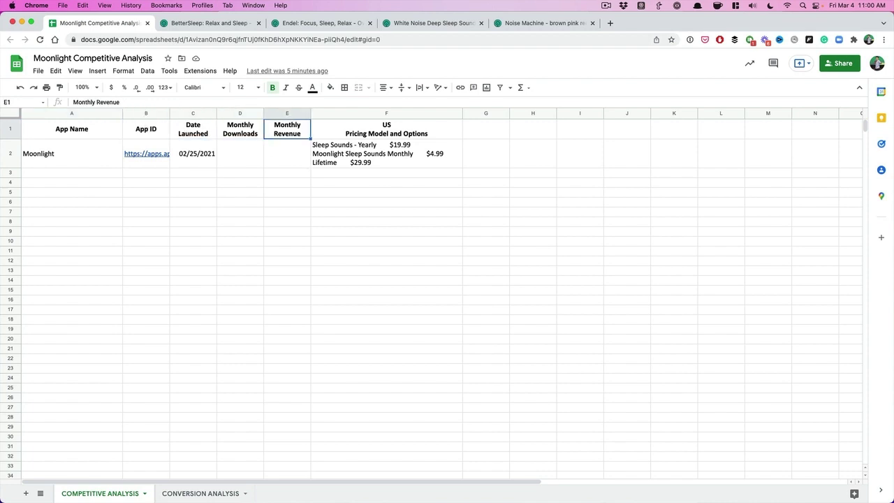
key(Right)
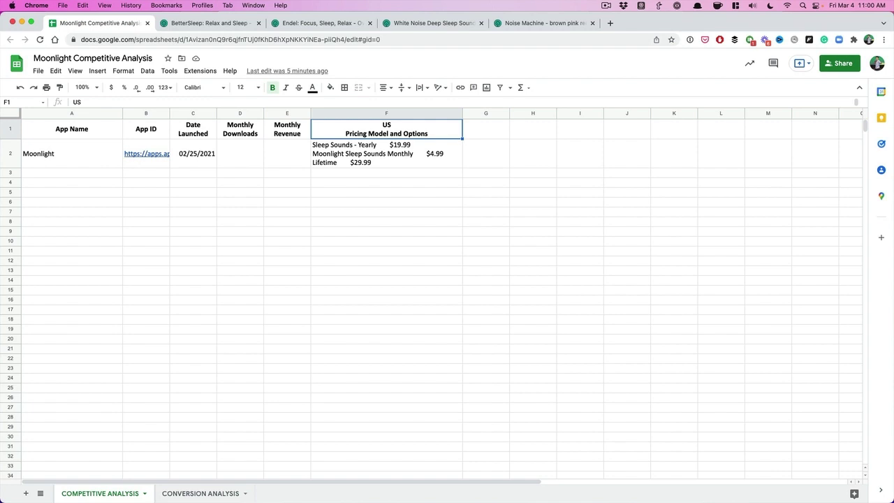
click(386, 158)
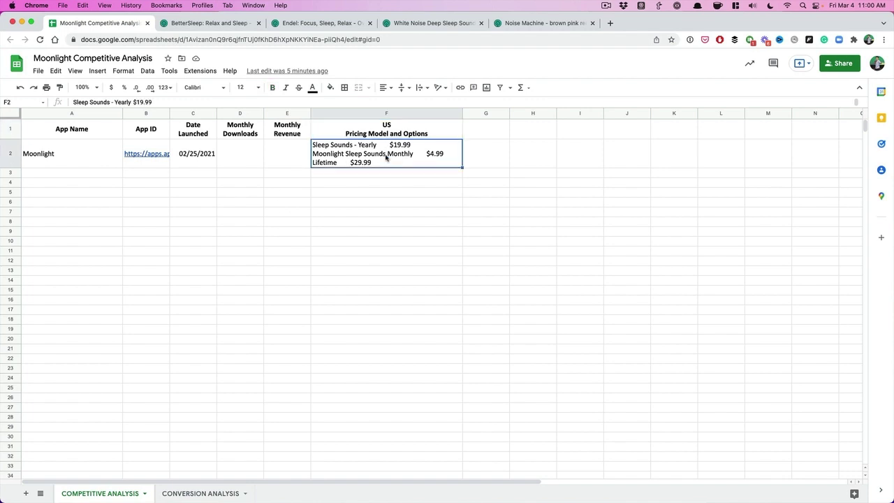
click(102, 180)
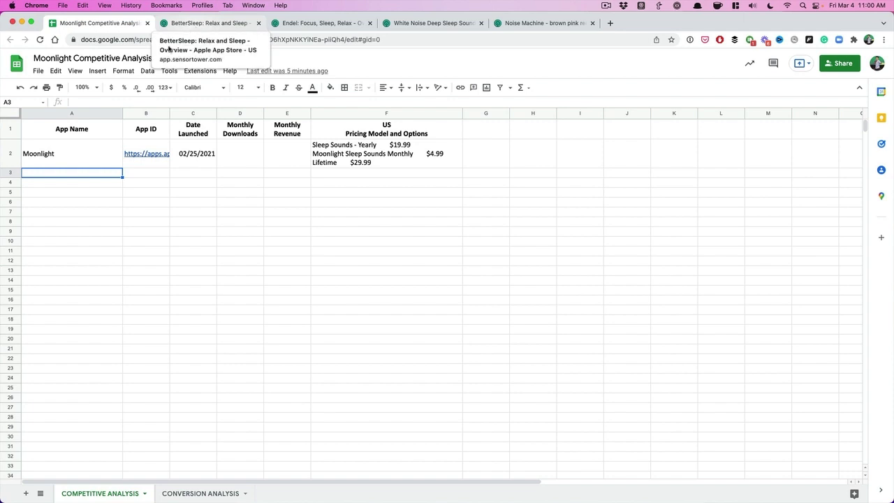
click(111, 159)
Step: Switch to BetterSleep's Sensor Tower page and search the other apps for "BetterSleep"
click(204, 27)
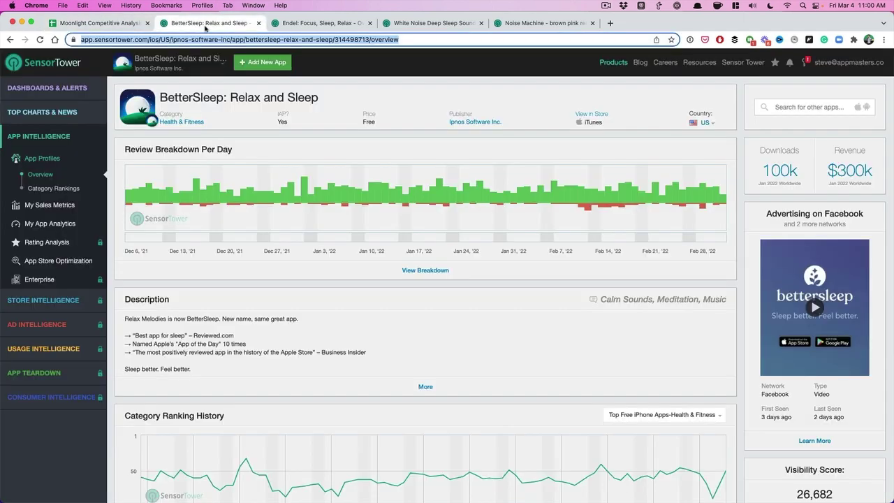
click(207, 101)
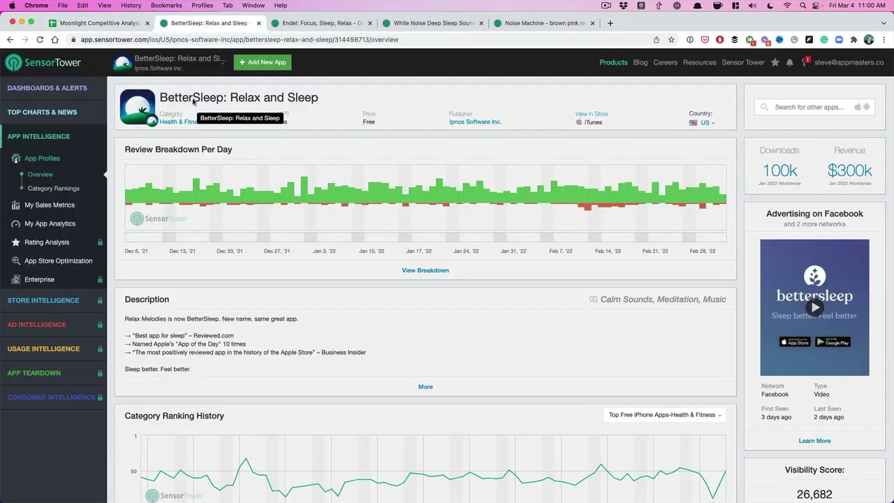
double_click(207, 100)
key(super+c)
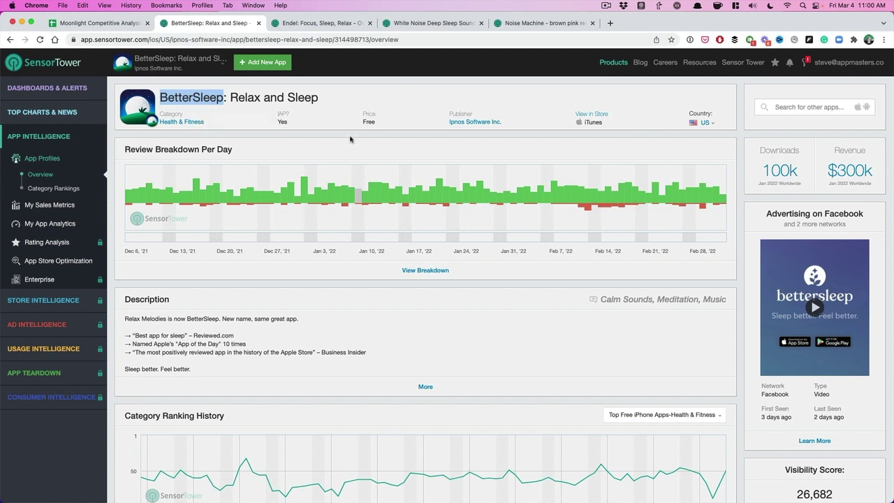
click(557, 110)
click(809, 107)
key(super+v)
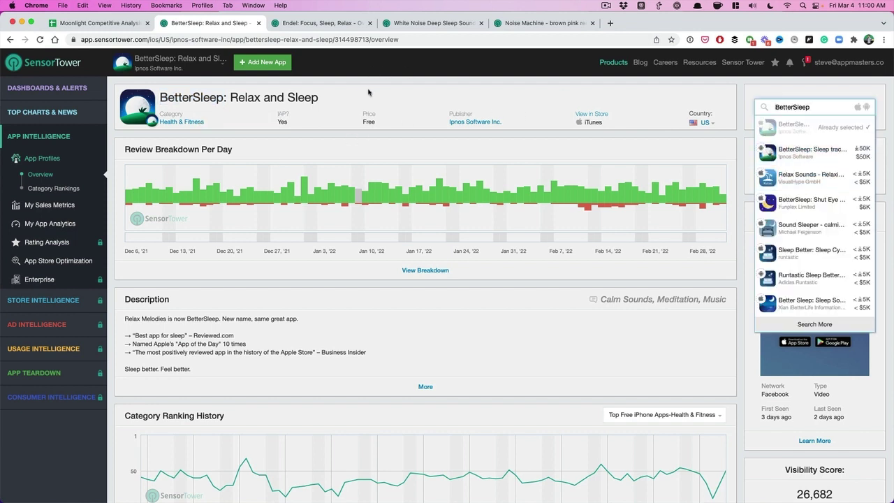
click(373, 78)
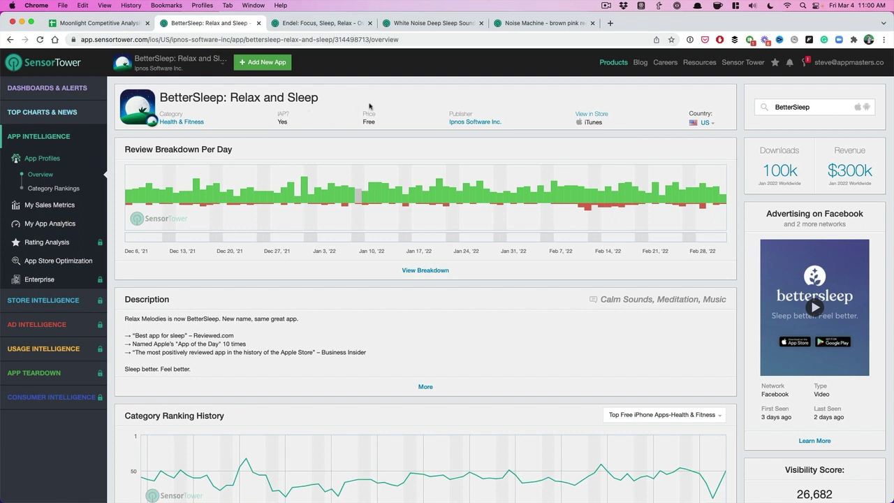
Step: Copy the short app name BetterSleep from its Sensor Tower page into cell A3 of the competitive analysis sheet
double_click(197, 98)
key(super+c)
click(94, 23)
click(79, 176)
key(super+v)
Step: Copy BetterSleep's App Store link from its Sensor Tower page into the App ID cell B3
click(167, 173)
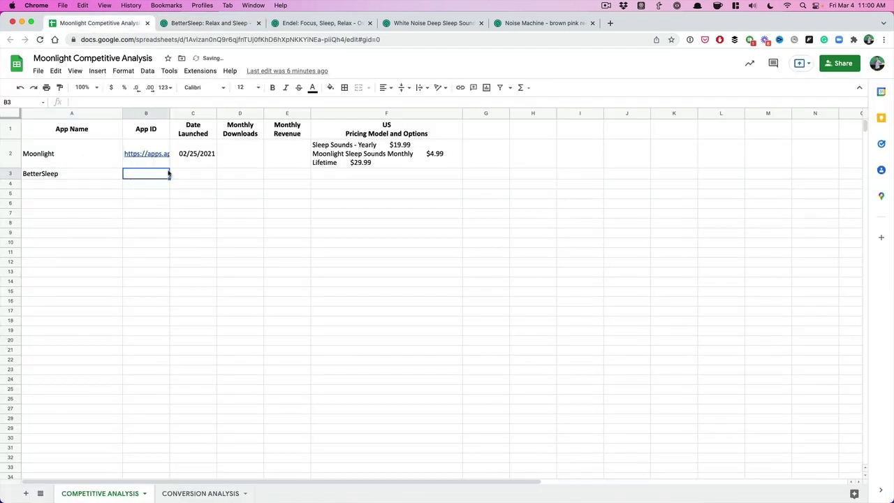
click(210, 23)
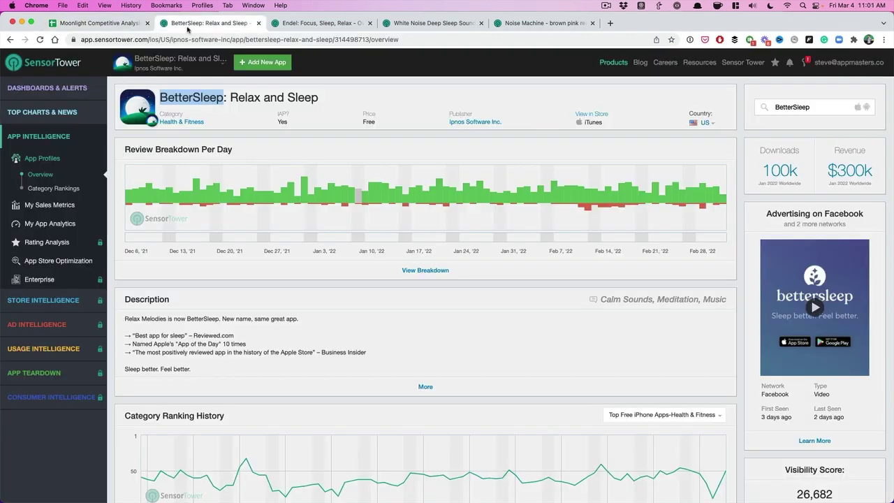
right_click(577, 112)
click(607, 164)
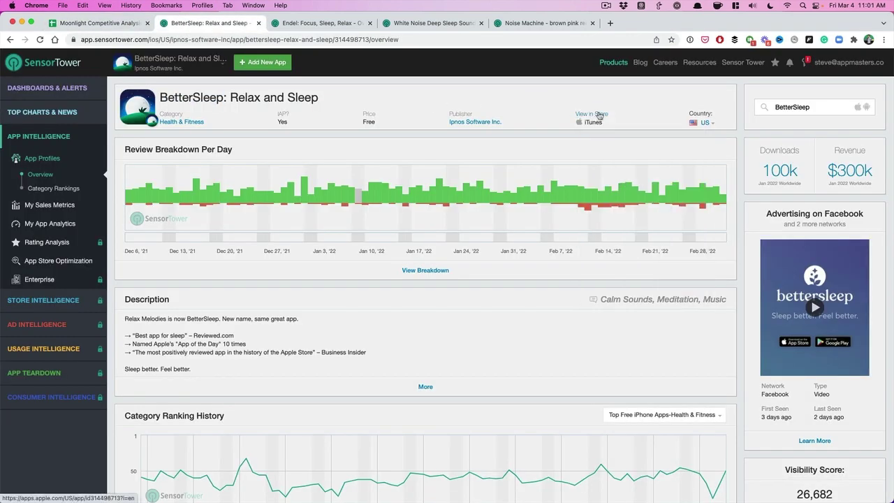
click(94, 23)
key(super+v)
Step: Copy BetterSleep's country release date, 05/07/2009, from Sensor Tower into the Date Launched cell C3
click(206, 175)
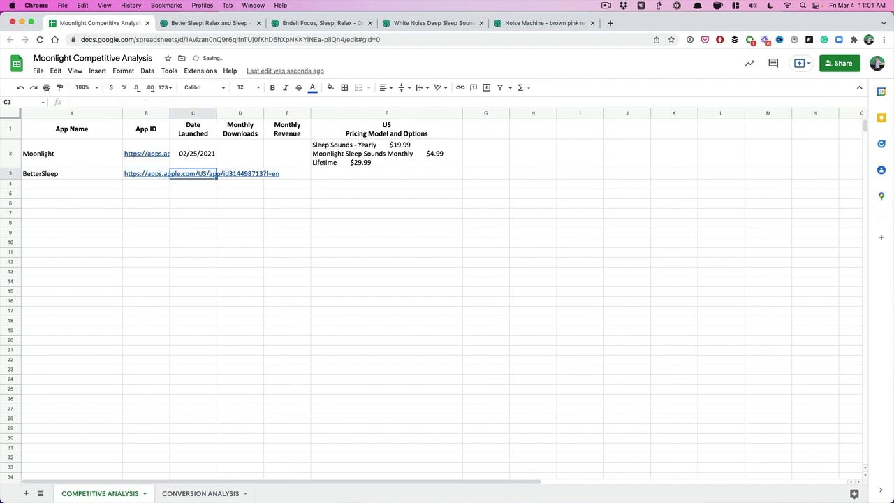
click(210, 23)
scroll(842, 254, down, 5)
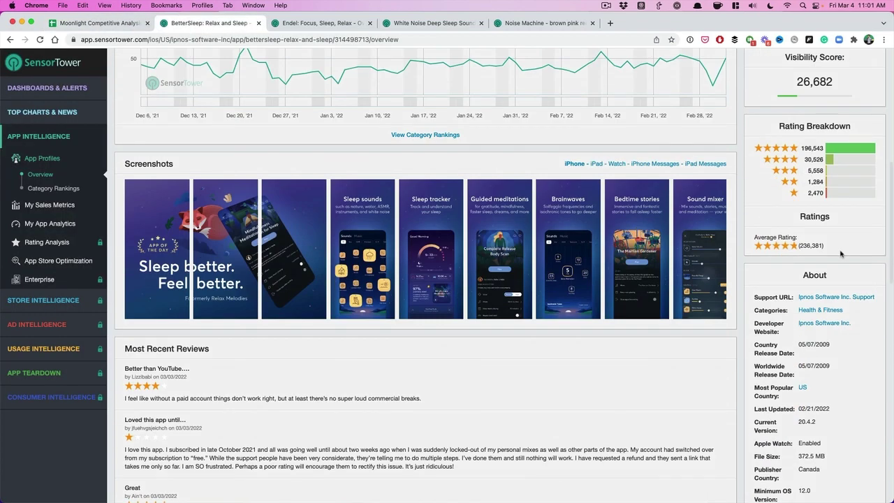
scroll(842, 254, down, 2)
drag(831, 279, 798, 280)
key(super+c)
click(124, 21)
key(super+v)
key(Tab)
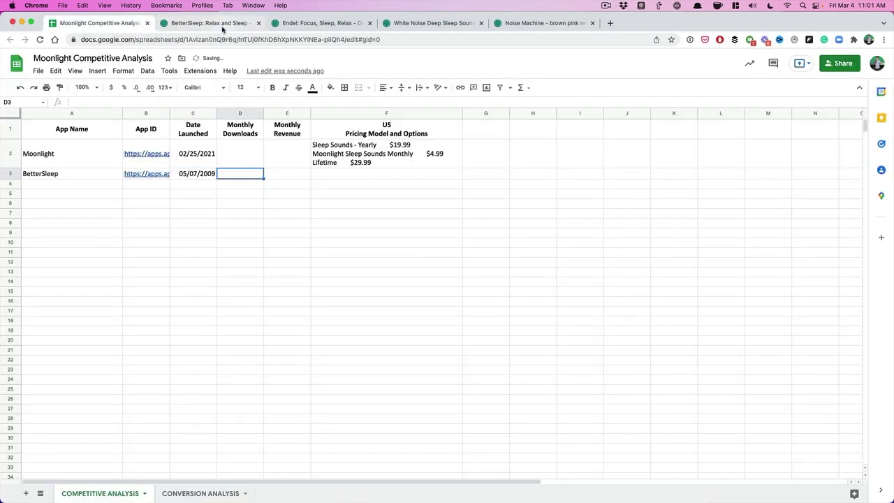
Step: Look up BetterSleep's Sensor Tower estimates and enter 100,000 monthly downloads in D3 and $300,000 monthly revenue in E3
click(223, 29)
scroll(295, 108, up, 7)
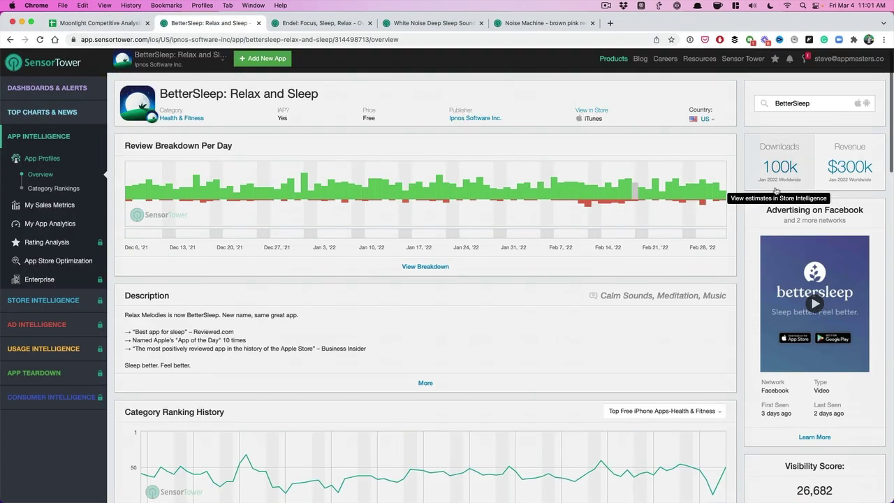
click(81, 23)
text(100,000)
key(Tab)
text($300,000)
key(Tab)
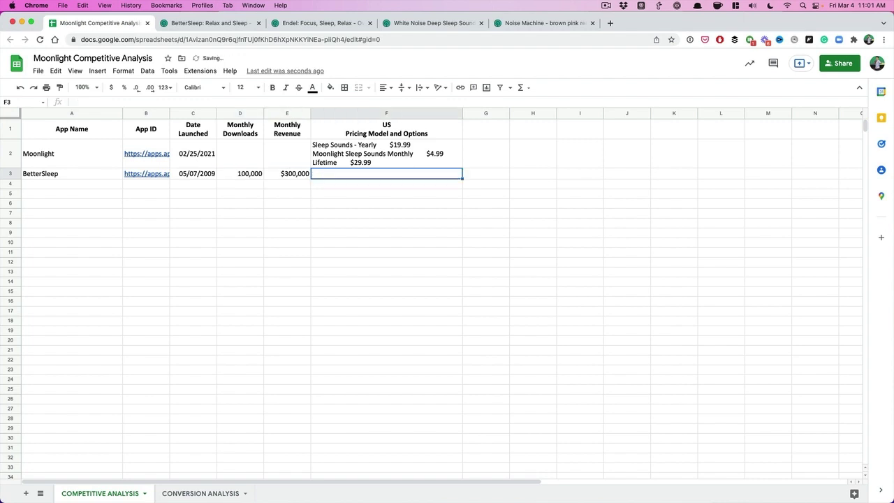
Step: Preview BetterSleep's Facebook video ad on its Sensor Tower page, then close it
click(210, 23)
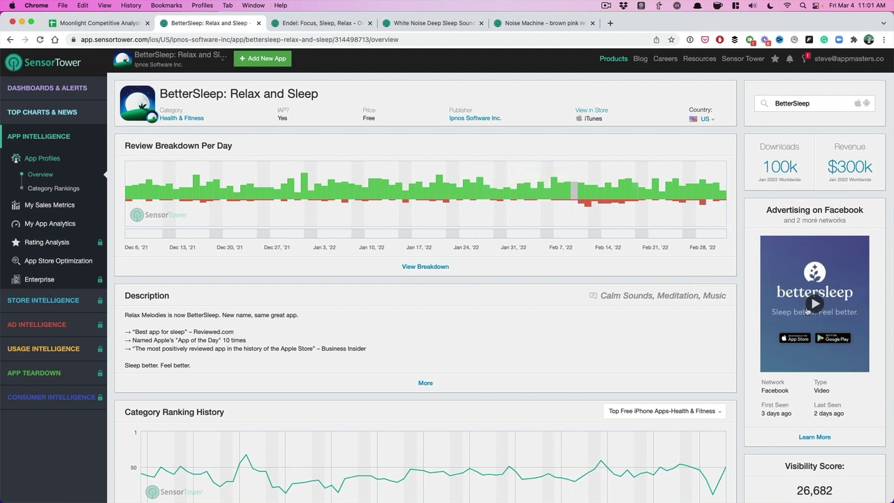
click(815, 304)
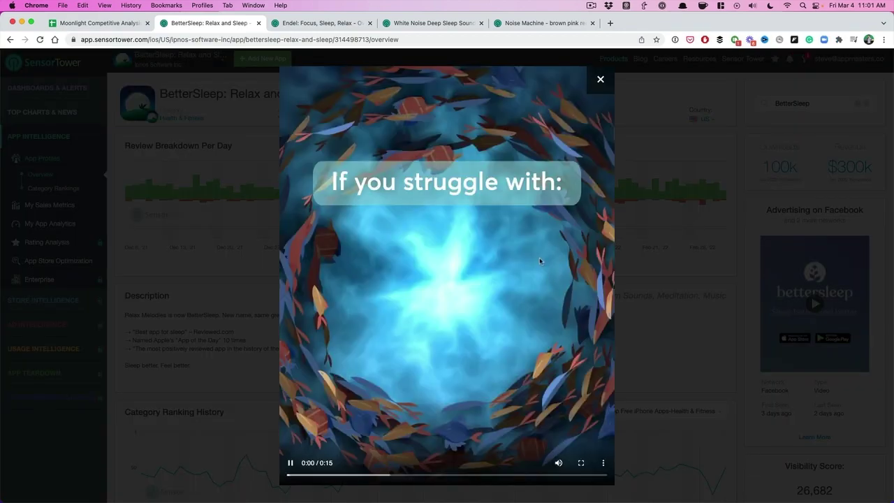
click(600, 81)
Step: Copy all titles and prices from BetterSleep's Top In-App Purchases into the US pricing cell F3
scroll(693, 247, down, 10)
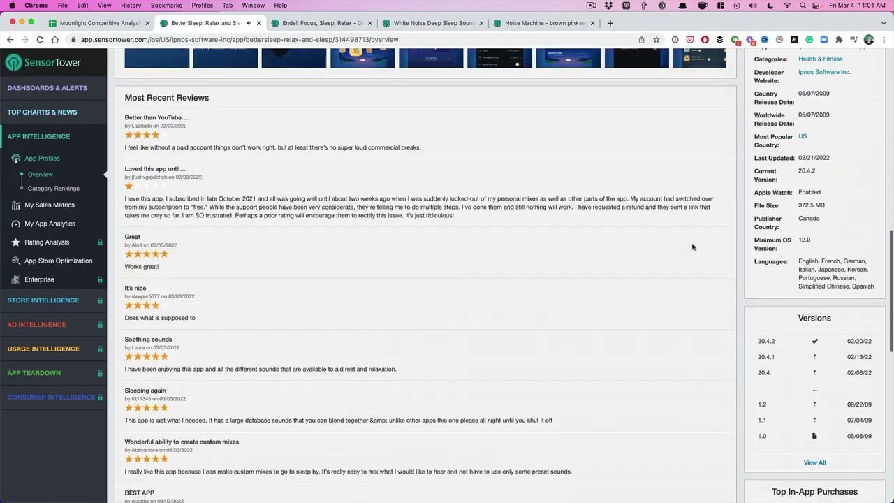
scroll(693, 246, down, 5)
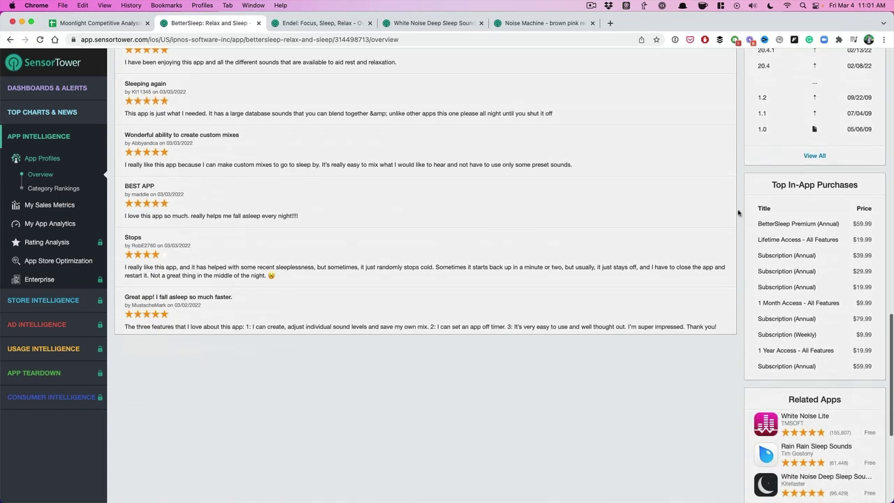
drag(758, 223, 882, 355)
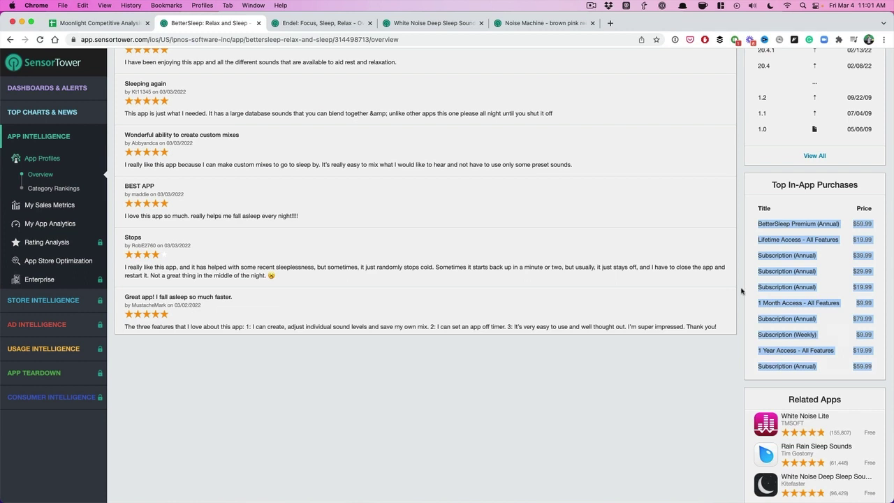
click(697, 238)
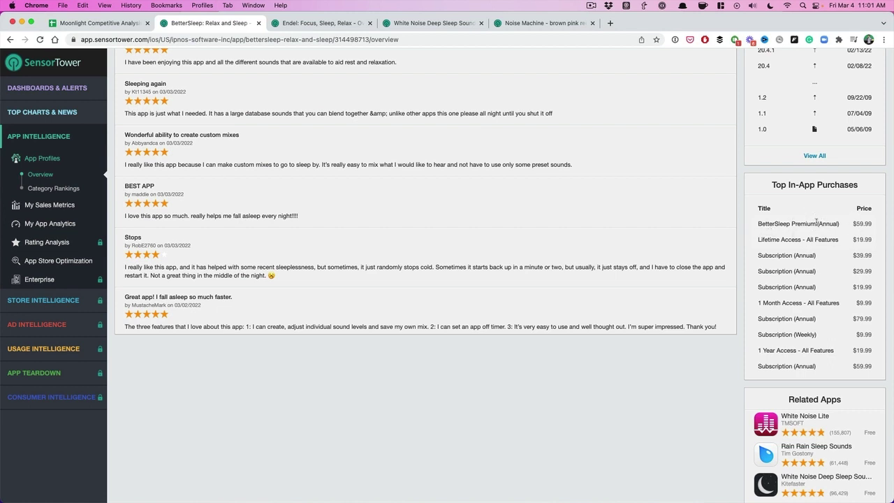
click(101, 23)
key(super+v)
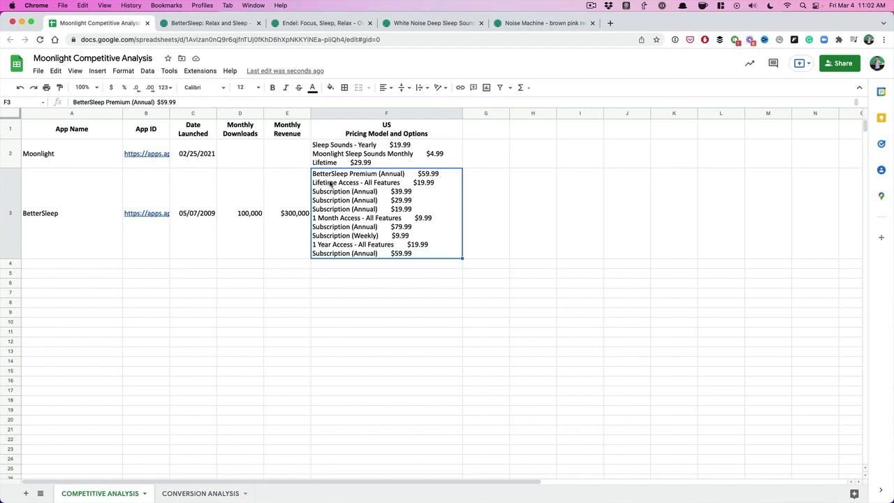
double_click(438, 182)
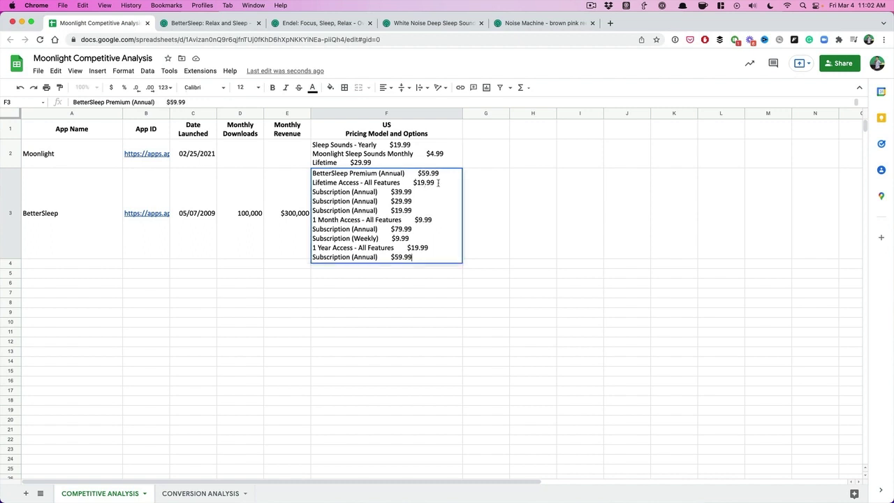
click(413, 191)
key(Return)
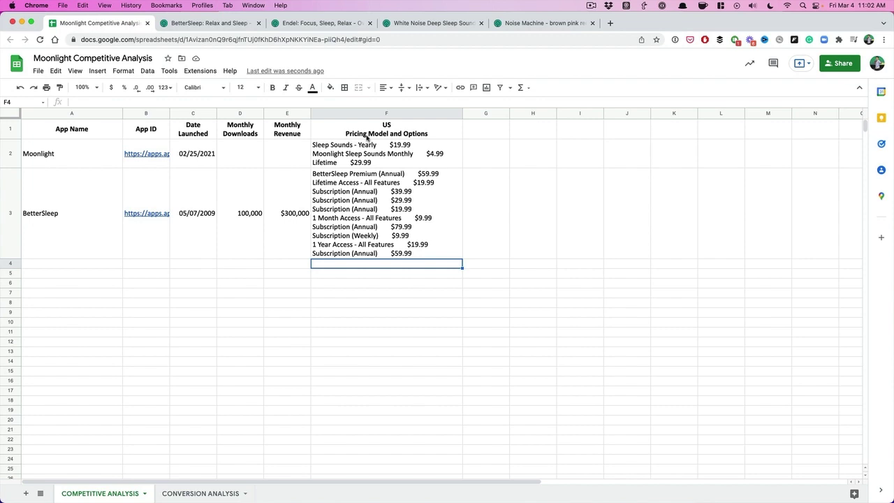
Step: Copy the short app name Endel from its Sensor Tower page into cell A4 of the sheet
click(73, 263)
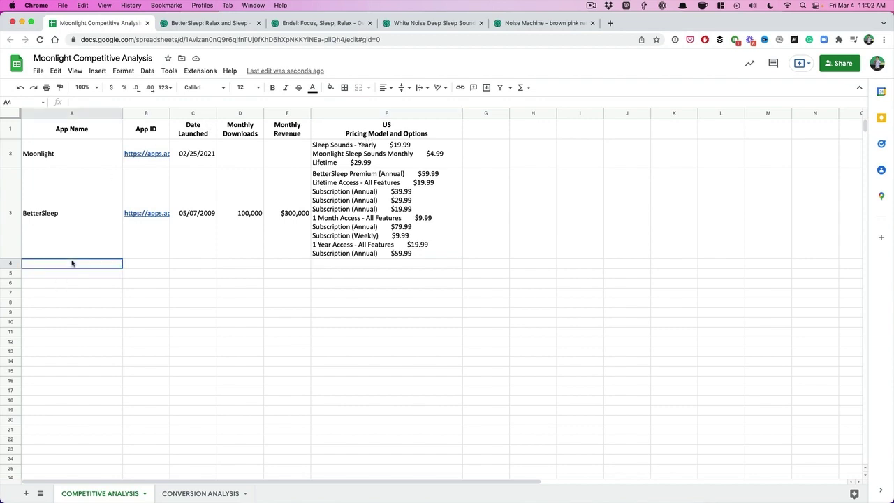
click(315, 26)
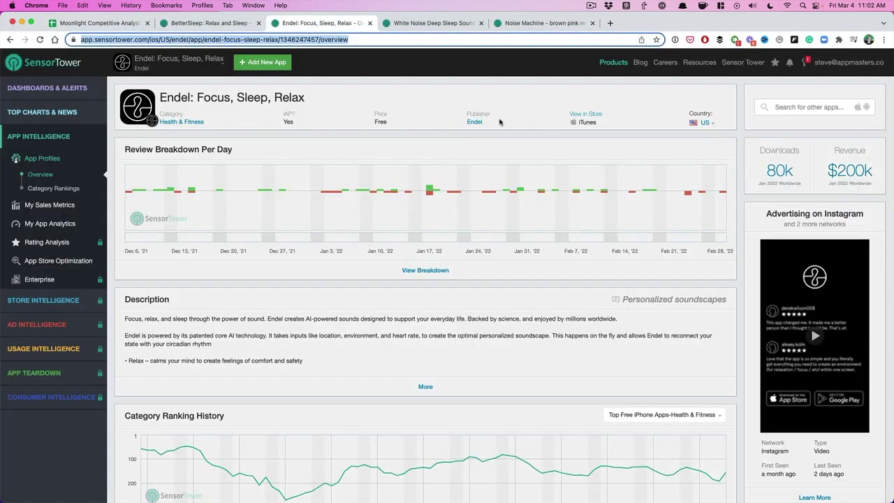
double_click(174, 98)
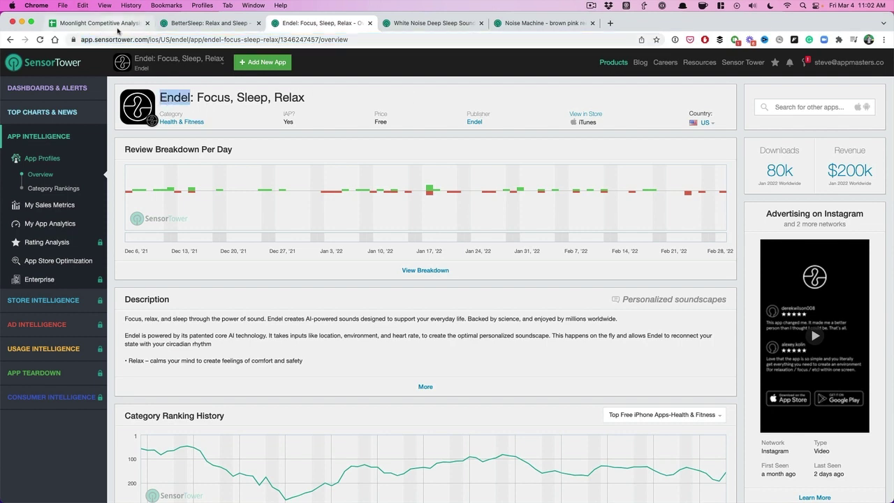
click(115, 23)
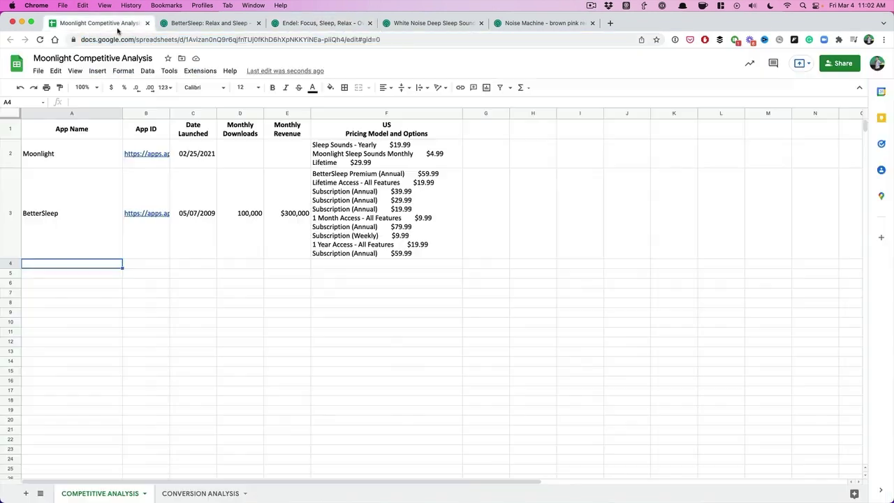
double_click(98, 266)
key(ctrl+v)
Step: Copy Endel's App Store link address from its Sensor Tower page into the App ID cell B4
click(152, 267)
click(209, 23)
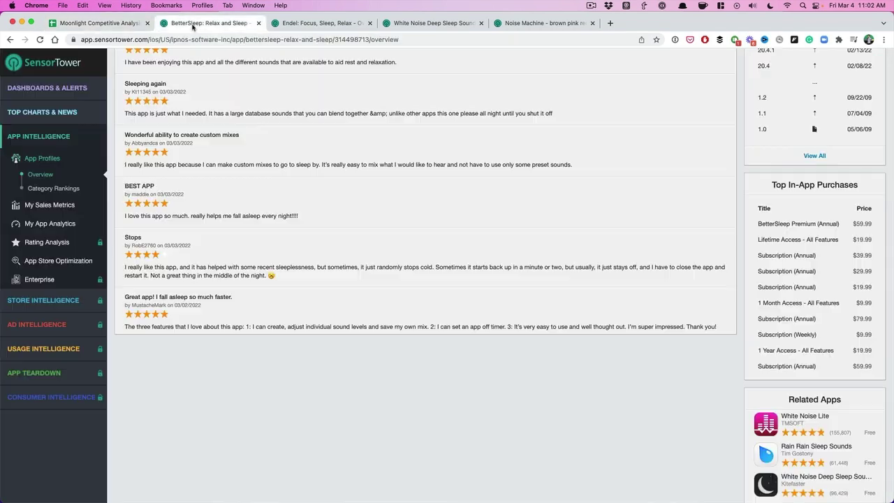
click(283, 23)
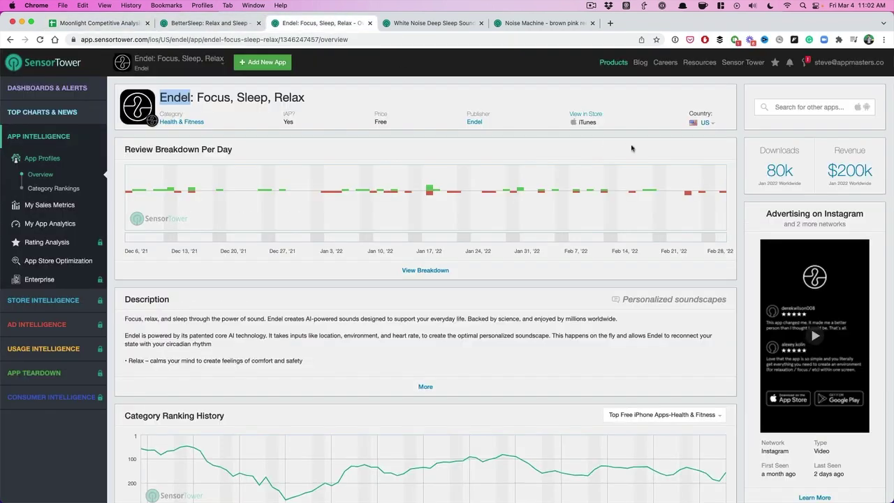
right_click(584, 118)
click(628, 164)
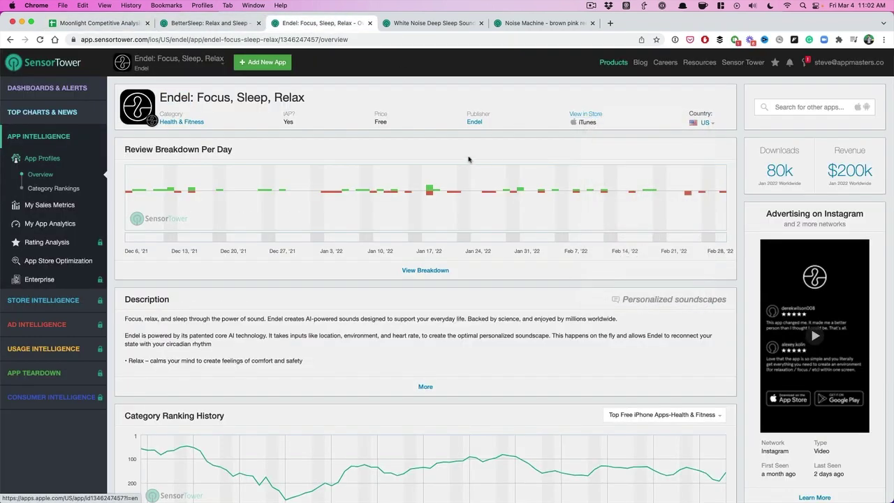
click(119, 22)
key(super+v)
key(Tab)
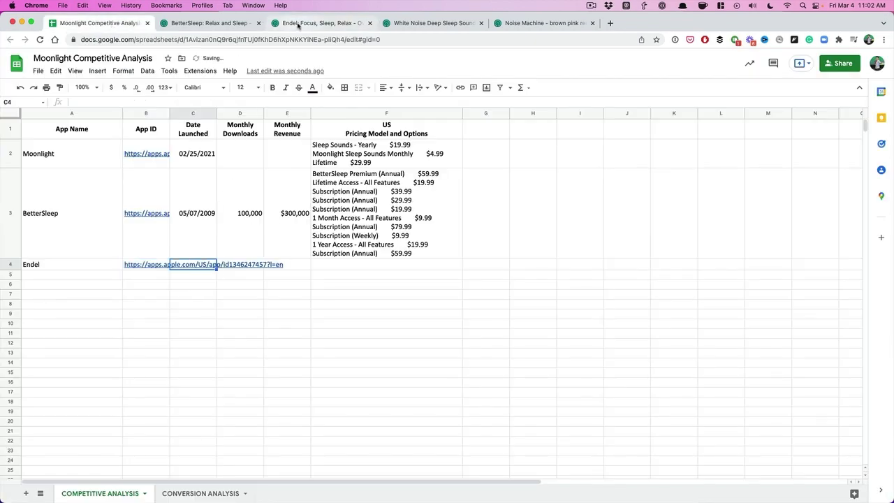
Step: Copy Endel's country release date, 06/21/2018, from its Sensor Tower page into the Date Launched cell C4
click(298, 23)
scroll(552, 280, down, 10)
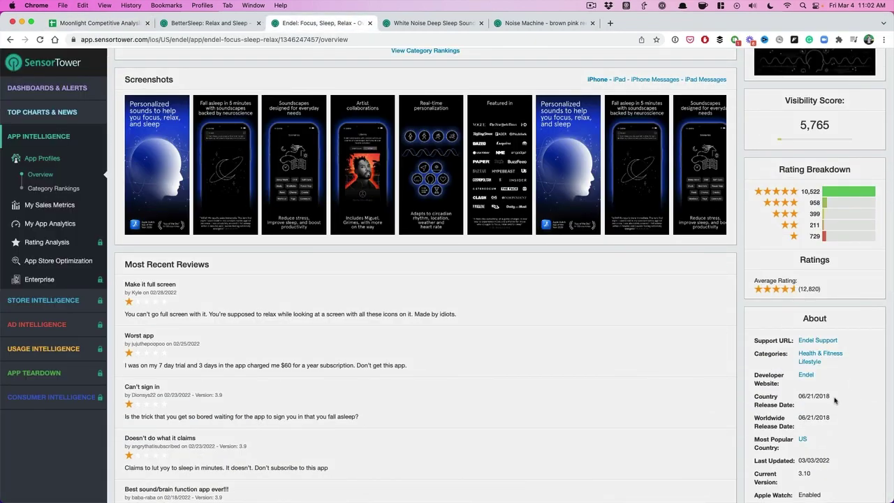
mouse_move(832, 397)
mouse_down()
mouse_move(762, 403)
mouse_move(834, 398)
mouse_up()
click(799, 398)
key(super+c)
click(101, 23)
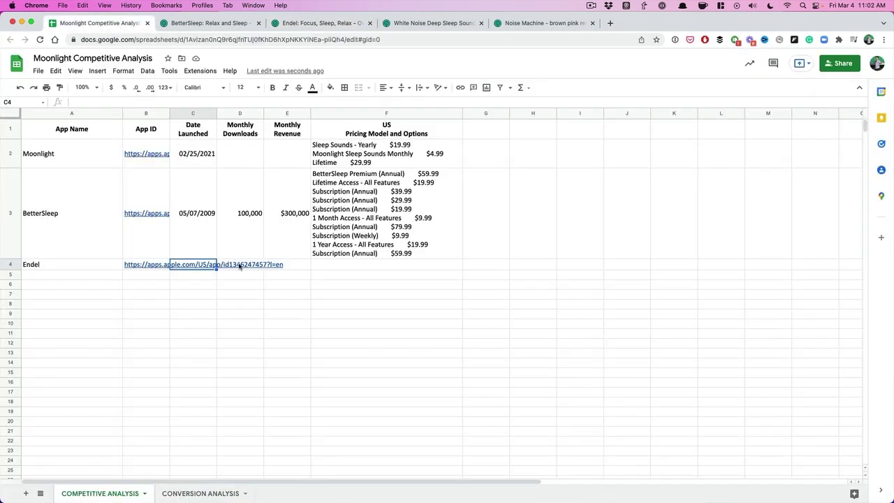
key(super+v)
key(Tab)
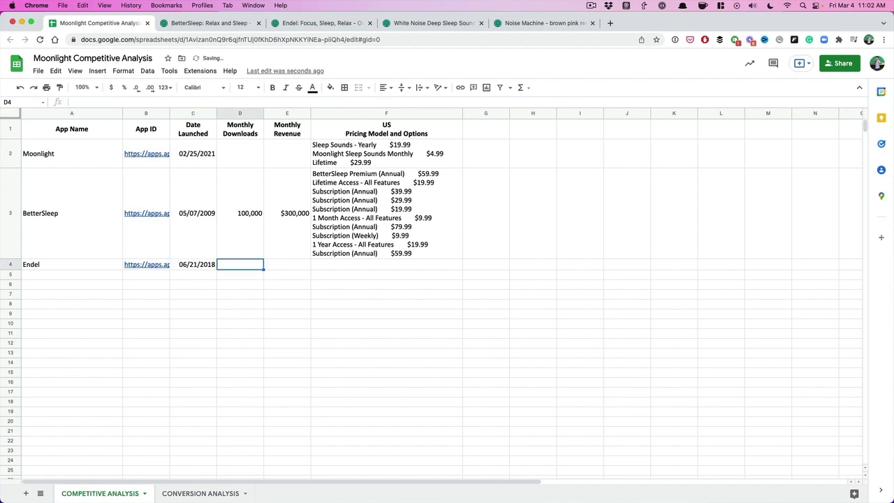
Step: Look up Endel's Sensor Tower estimates and enter 80,000 monthly downloads in D4 and $200,000 monthly revenue in E4
click(189, 220)
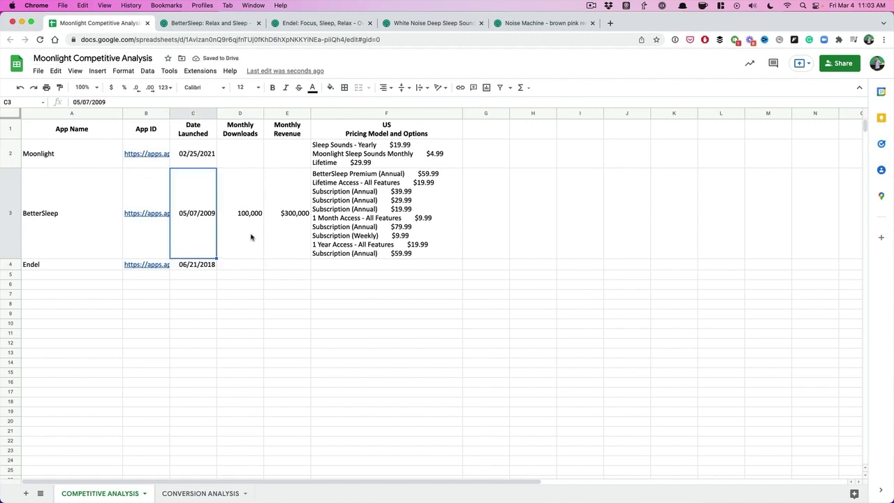
click(235, 230)
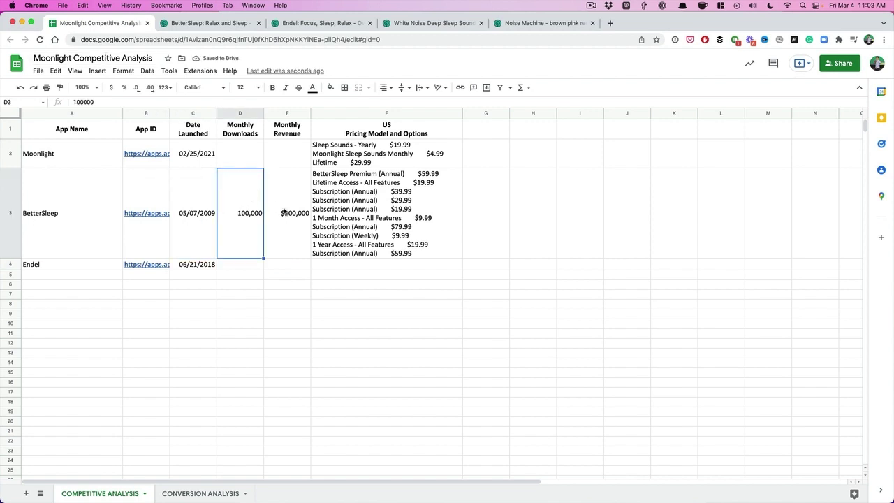
click(284, 212)
click(229, 263)
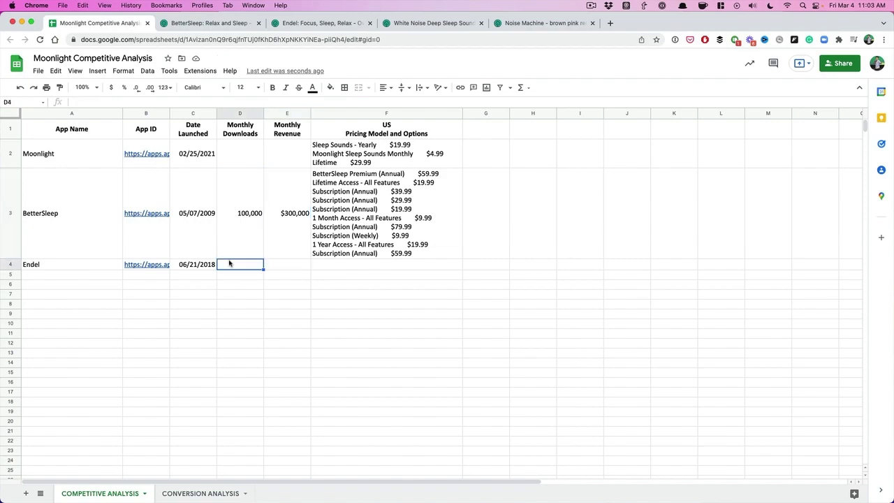
click(306, 23)
scroll(454, 187, up, 10)
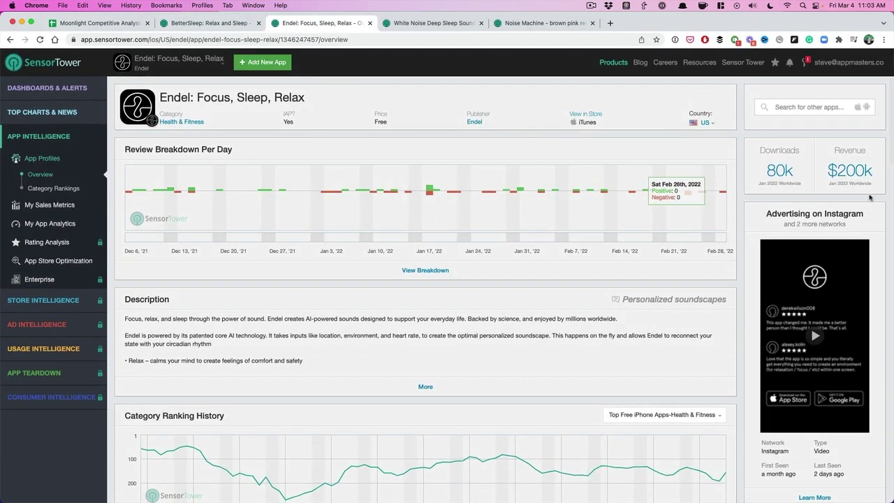
click(99, 26)
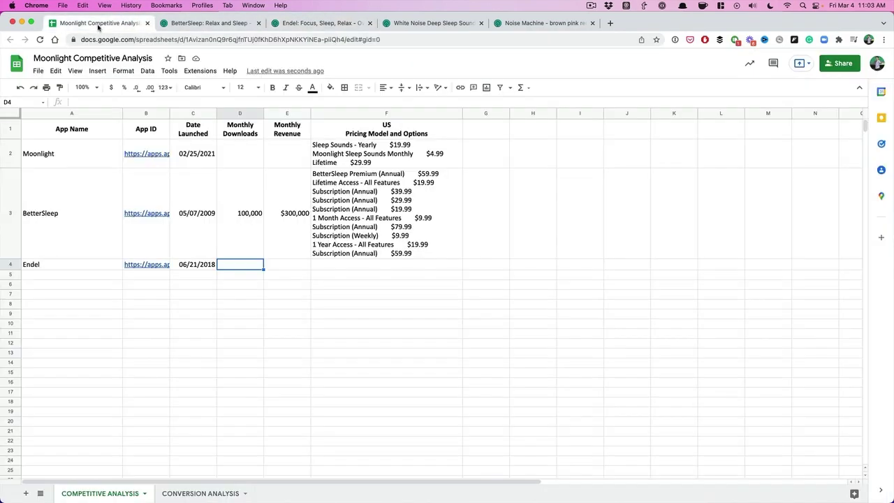
text(80,000)
key(Tab)
text(200,000)
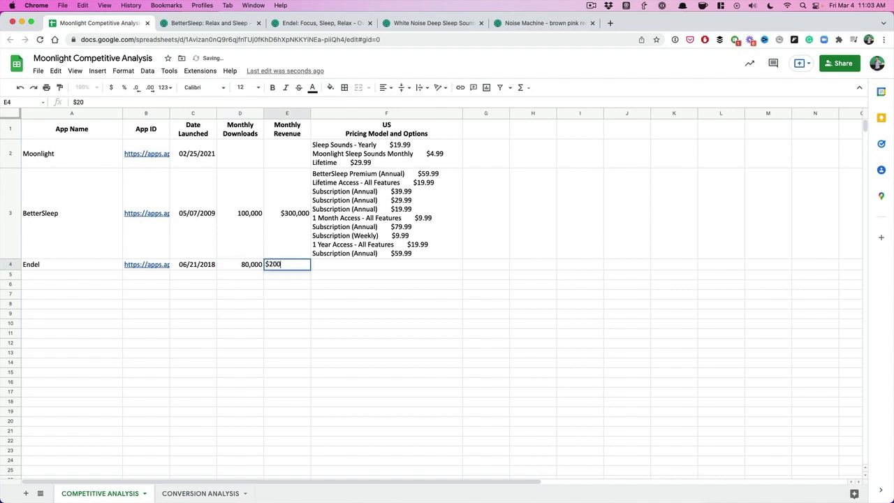
key(Tab)
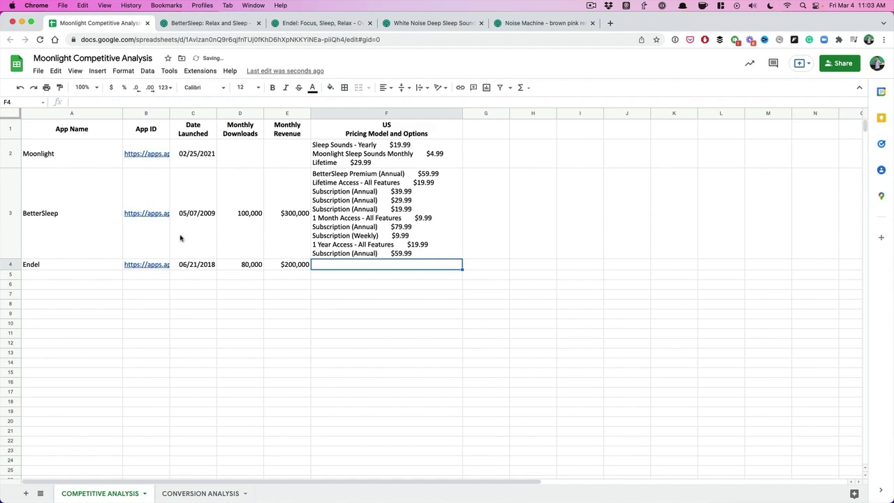
Step: Copy all titles and prices from Endel's Top In-App Purchases into the US pricing cell F4
click(211, 266)
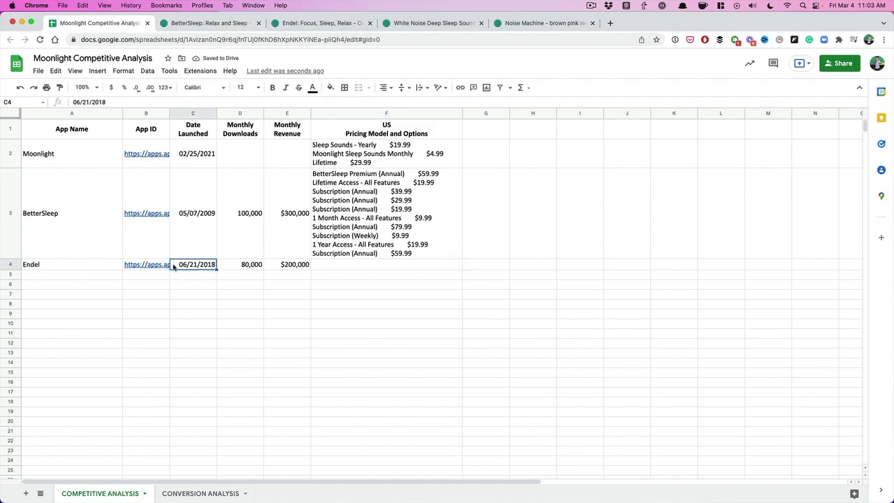
click(316, 25)
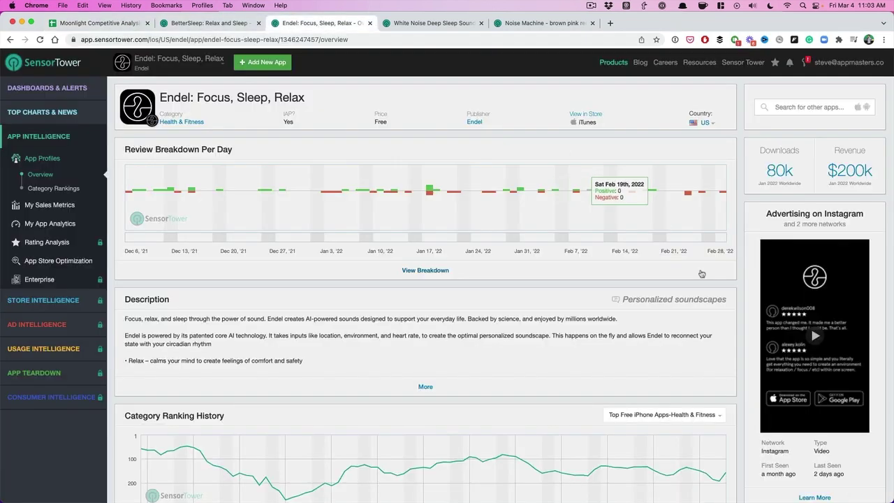
scroll(774, 144, down, 5)
scroll(774, 144, up, 3)
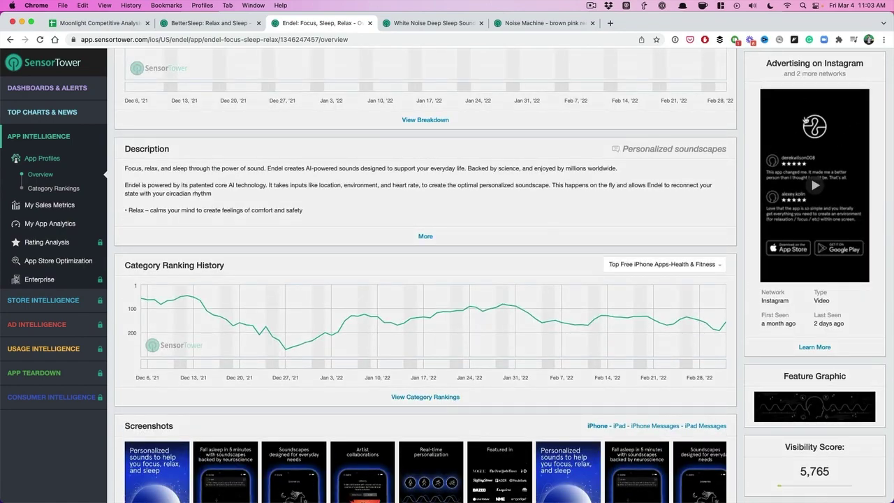
scroll(797, 259, down, 10)
scroll(797, 260, down, 3)
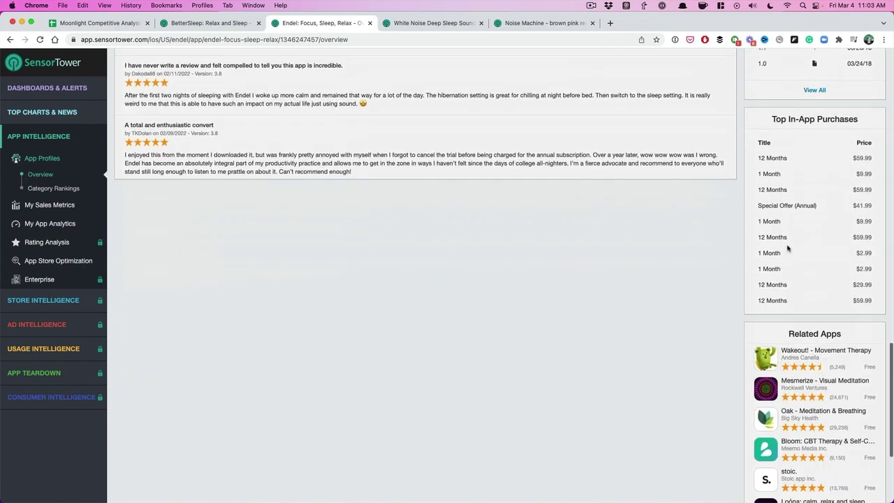
drag(759, 158, 873, 304)
key(super+1)
double_click(359, 268)
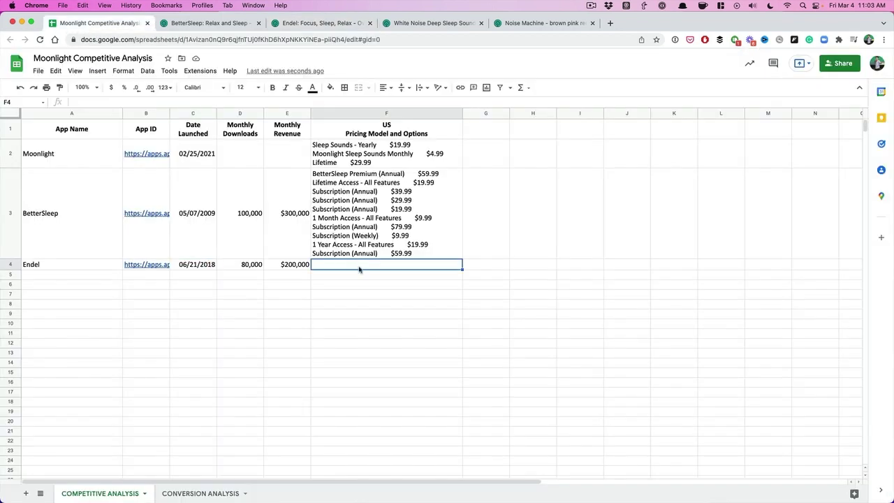
key(super+v)
key(Tab)
click(353, 324)
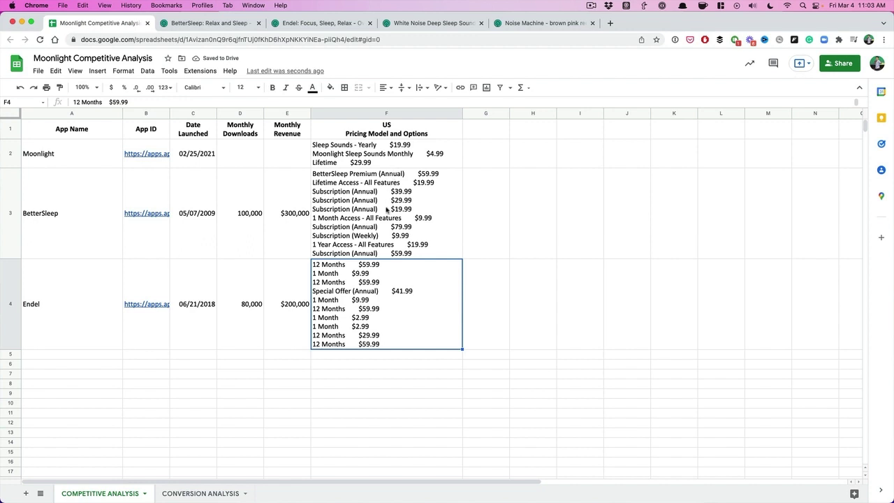
click(405, 153)
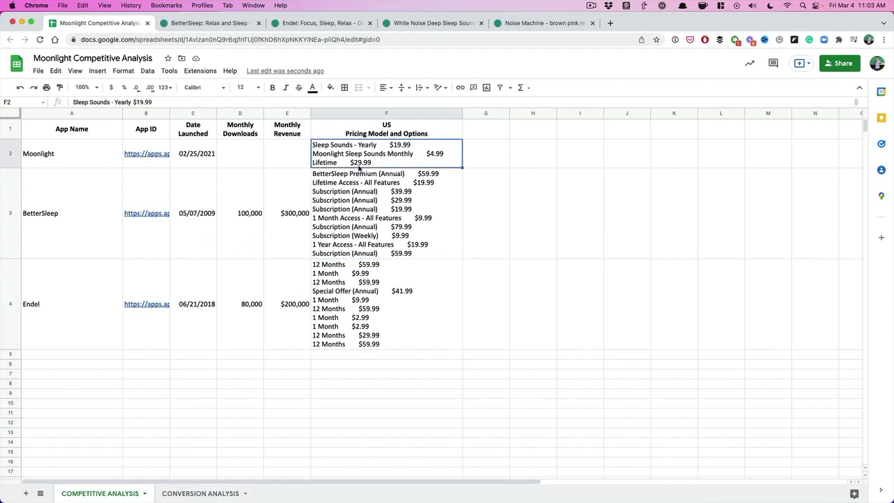
click(411, 188)
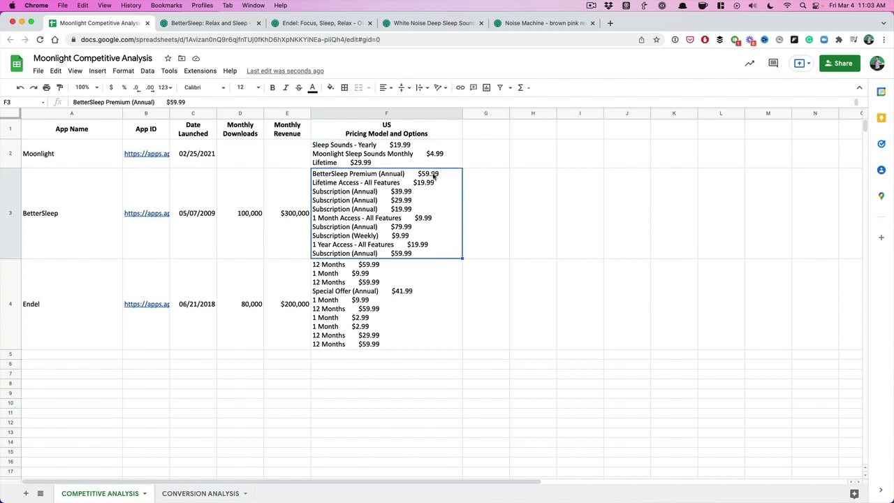
click(369, 282)
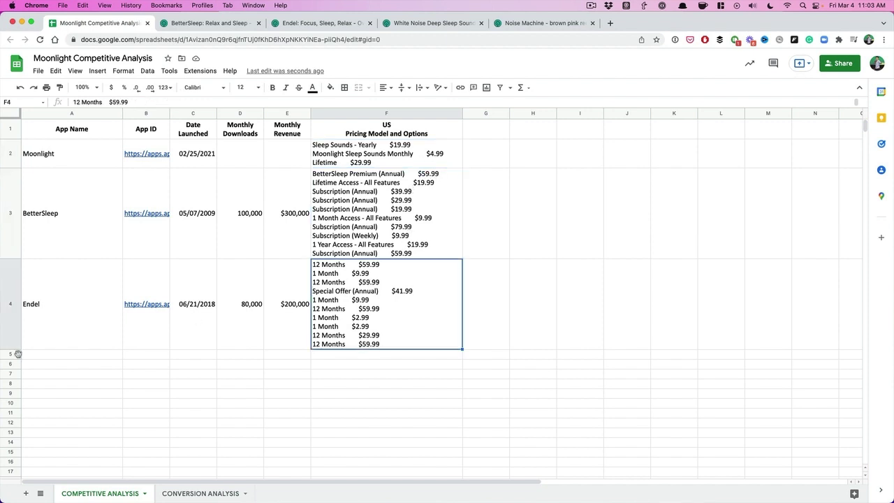
Step: Copy the app name White Noise Deep Sleep Sounds from its Sensor Tower page into cell A5
click(40, 358)
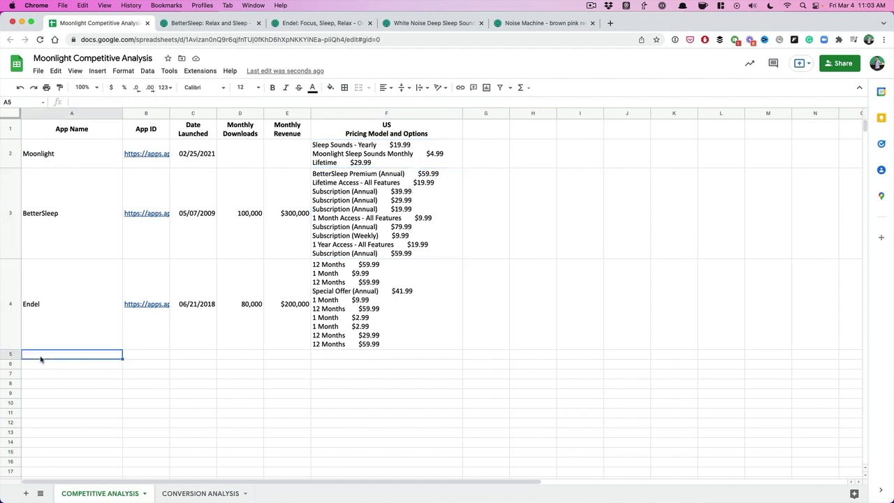
click(439, 28)
drag(341, 99, 161, 100)
key(super+c)
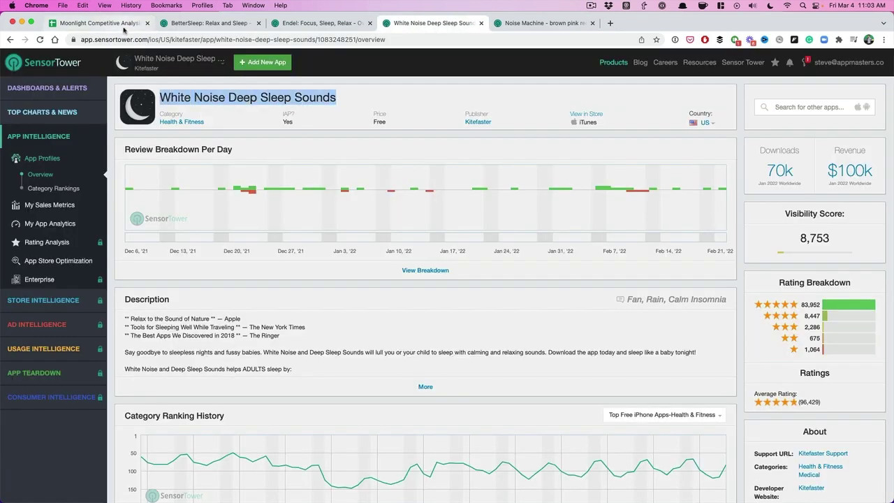
click(124, 30)
key(super+v)
key(Tab)
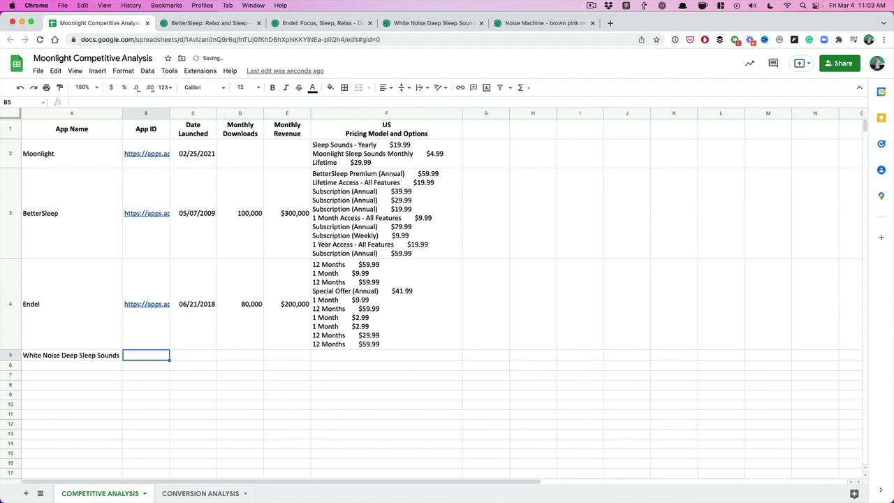
Step: Copy the App Store link address of White Noise Deep Sleep Sounds into the App ID cell B5
click(416, 23)
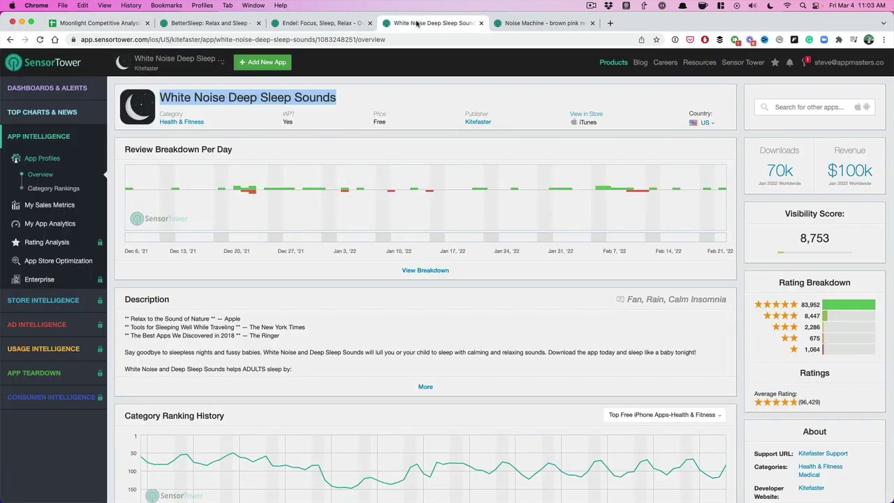
right_click(579, 115)
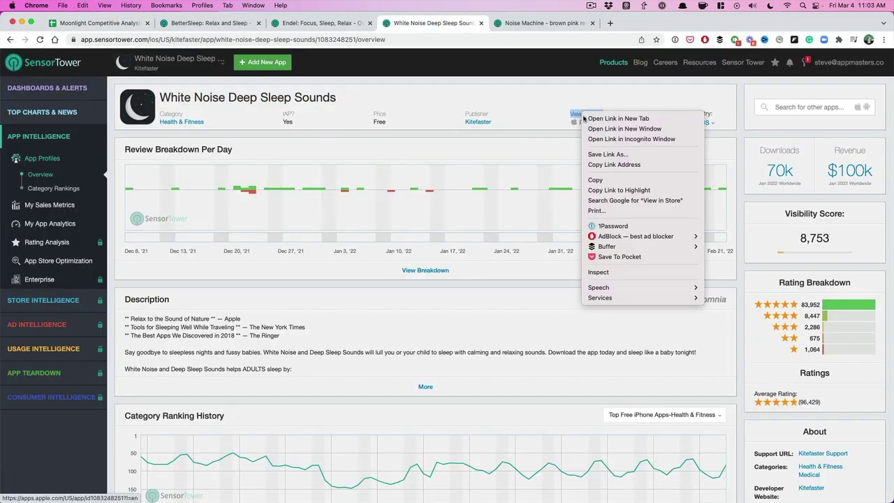
click(615, 167)
click(81, 25)
key(super+v)
key(Tab)
Step: Copy White Noise Deep Sleep Sounds' country release date, 02/17/2016, into the Date Launched cell C5
click(432, 23)
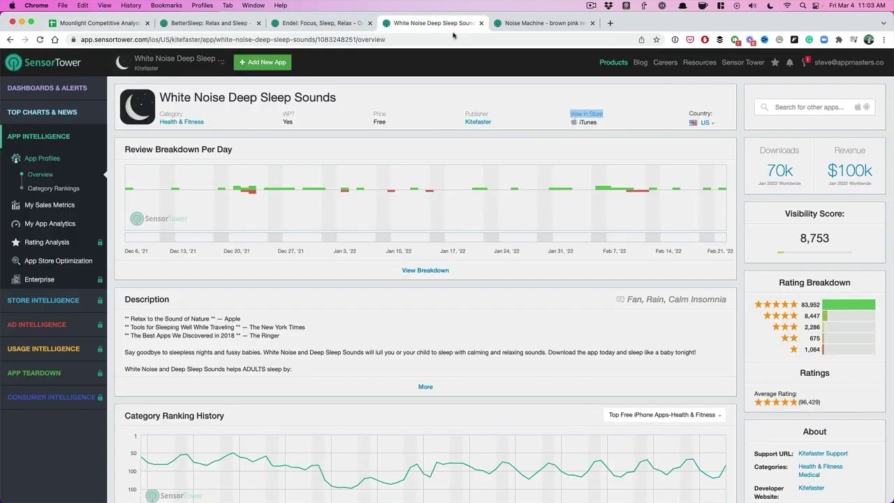
scroll(667, 212, down, 5)
scroll(667, 212, down, 3)
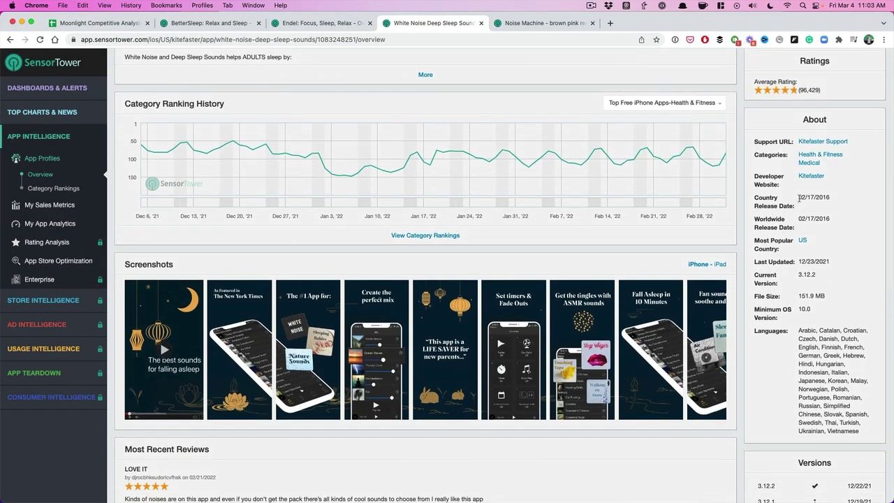
drag(798, 198, 829, 198)
key(super+c)
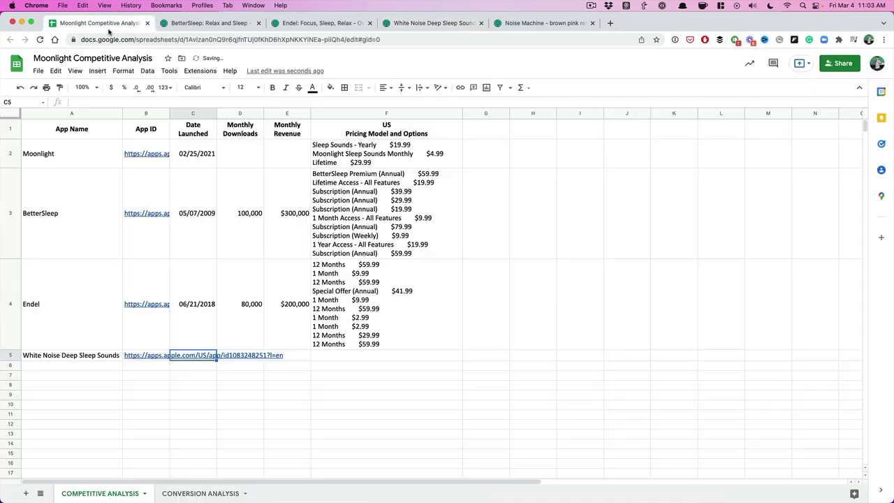
click(104, 24)
key(super+v)
Step: Check White Noise Deep Sleep Sounds' downloads and revenue on Sensor Tower, and copy Endel's downloads and revenue cells D4:E4 into D5:E5
click(407, 23)
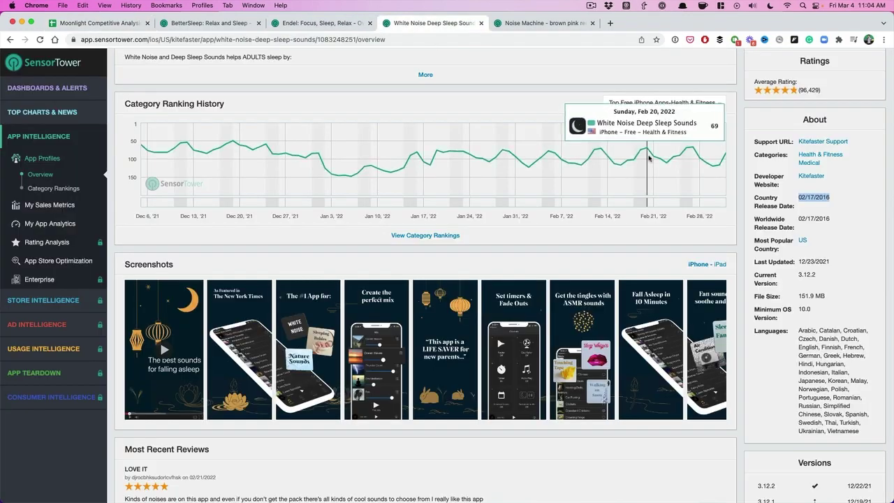
scroll(650, 167, up, 5)
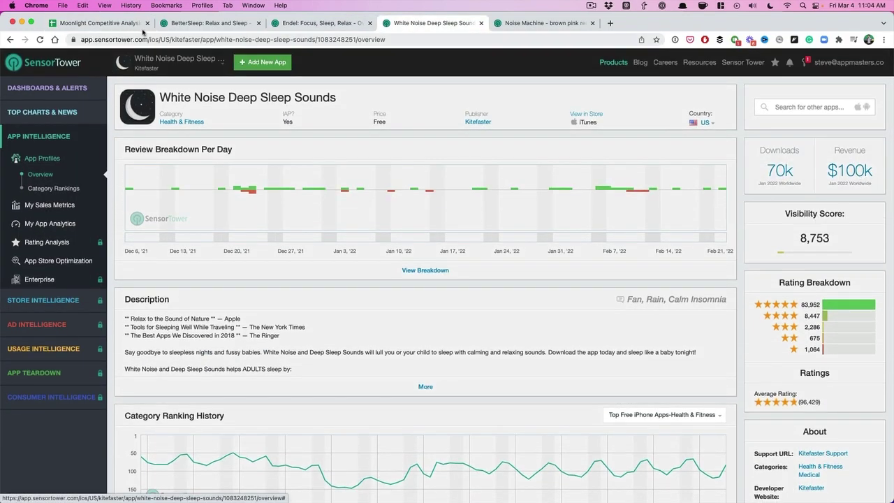
click(98, 23)
drag(235, 319, 288, 322)
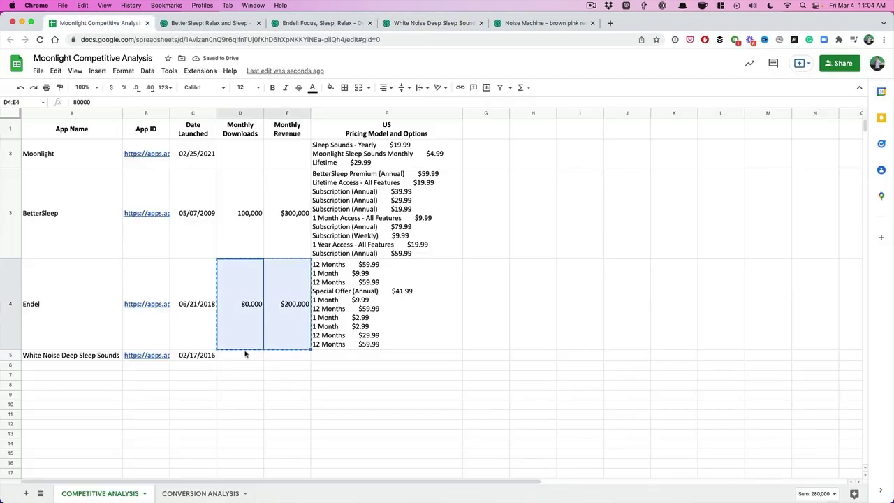
key(super+c)
click(245, 354)
key(super+v)
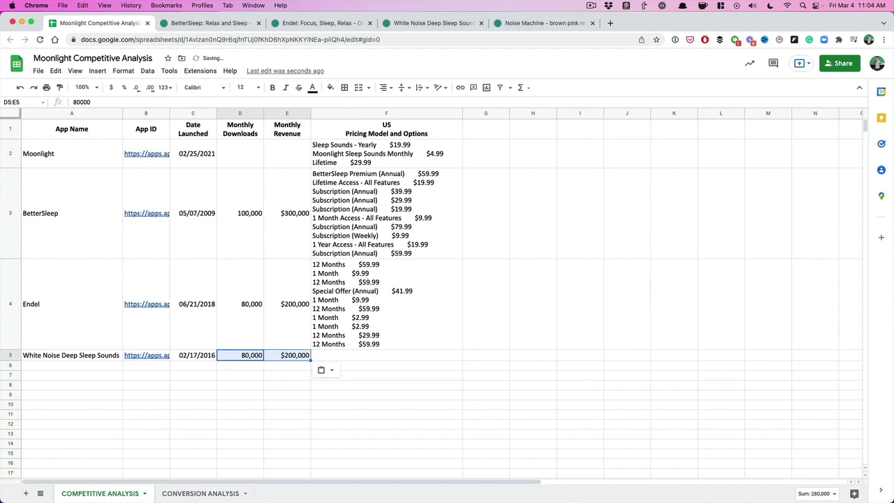
Step: Set White Noise Deep Sleep Sounds' monthly downloads in D5 to 70,000 and its monthly revenue in E5 to $100,000
key(Left)
key(Right)
key(Return)
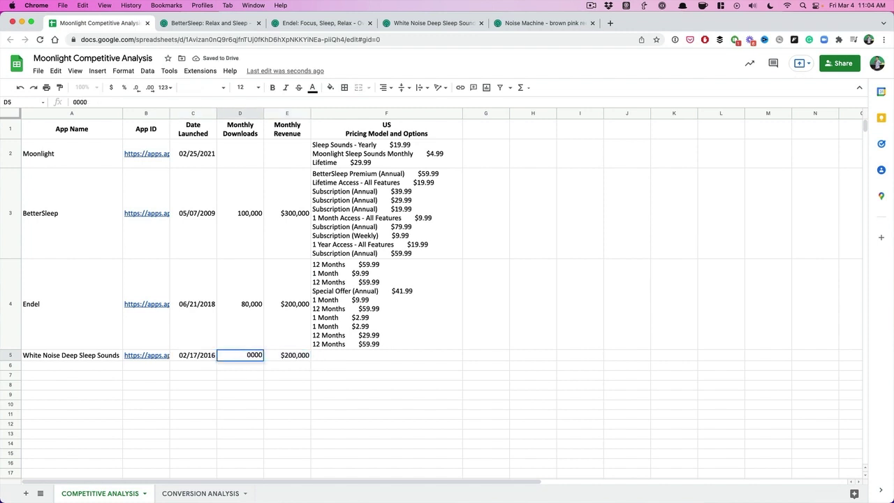
text(7)
key(Return)
click(287, 355)
key(Return)
key(Tab)
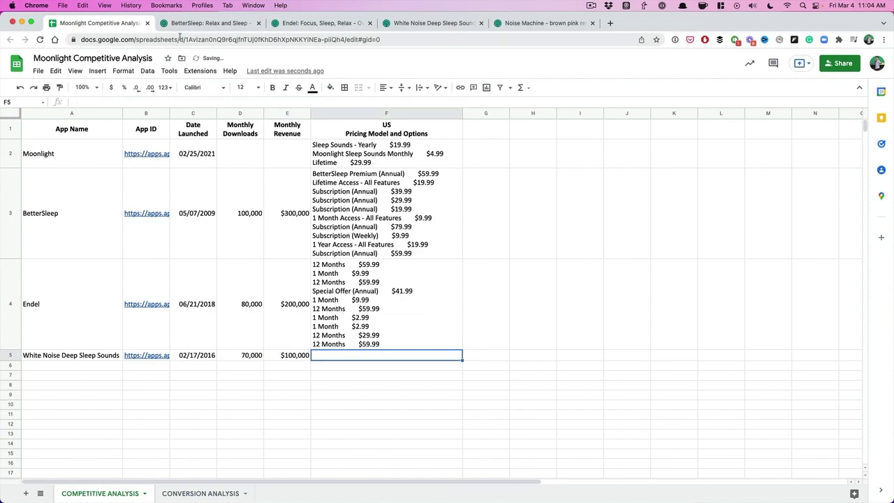
Step: Copy all titles and prices from White Noise Deep Sleep Sounds' Top In-App Purchases into the US pricing cell F5
key(ctrl+Tab)
key(ctrl+Tab)
key(ctrl+Tab)
scroll(664, 327, down, 15)
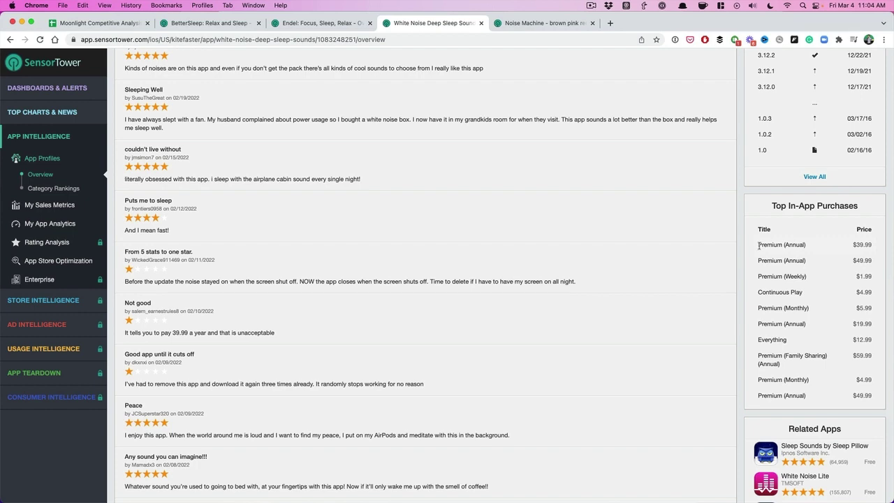
drag(758, 246, 884, 387)
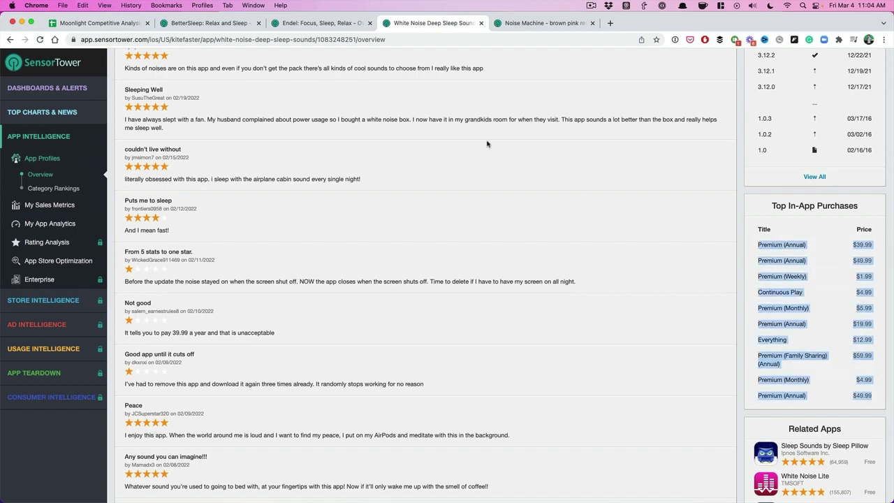
click(90, 23)
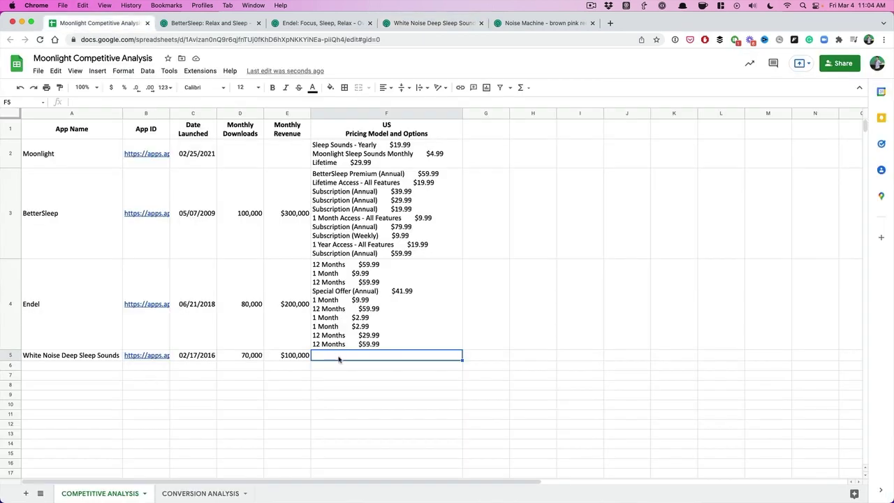
double_click(339, 358)
key(super+v)
key(Tab)
Step: Copy the app name Noise Machine - brown pink red from its Sensor Tower page into cell A6
click(93, 447)
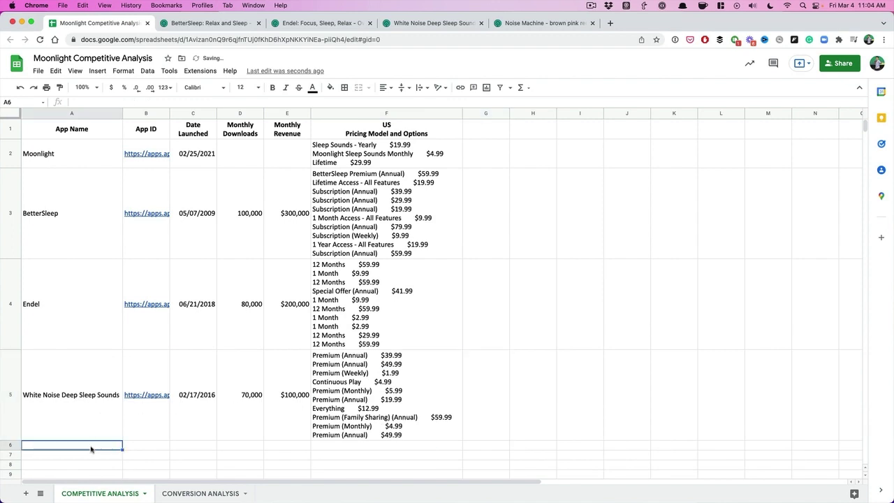
click(590, 23)
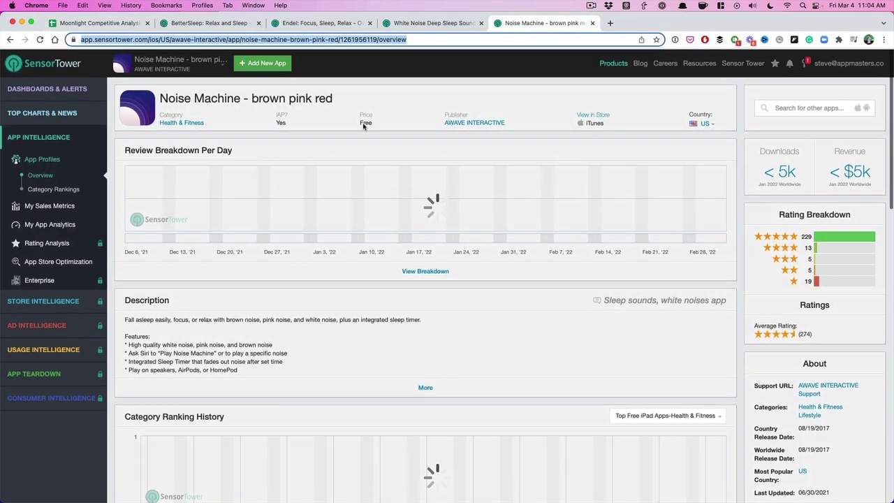
drag(339, 103, 163, 100)
click(98, 23)
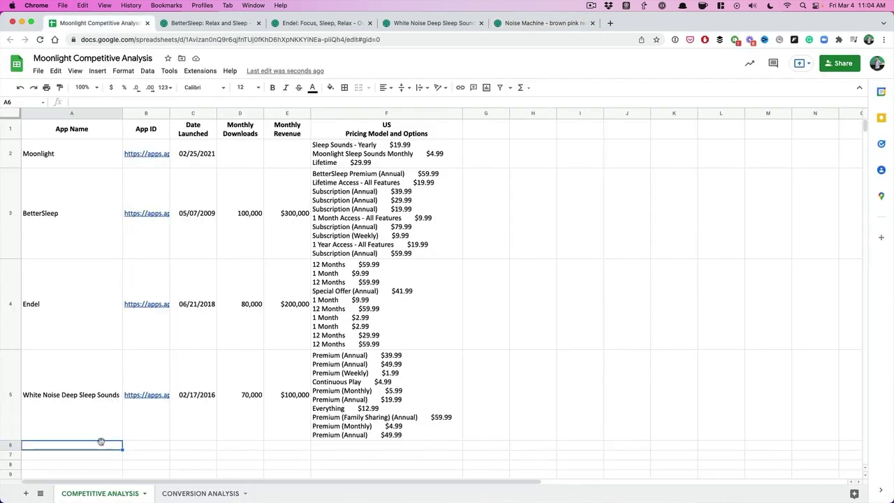
key(super+v)
key(Tab)
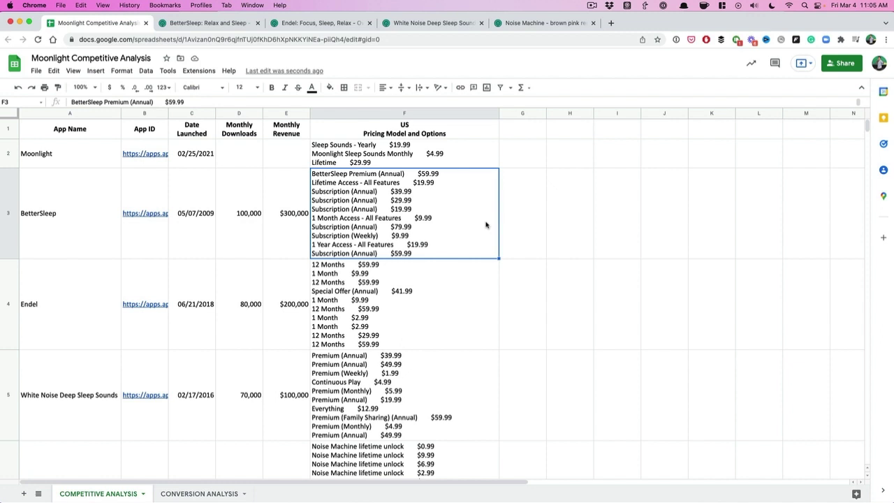
Step: Review the sheet's column headings, Moonlight's launch date, and the US pricing of Moonlight, BetterSleep and White Noise Deep Sleep Sounds
click(244, 136)
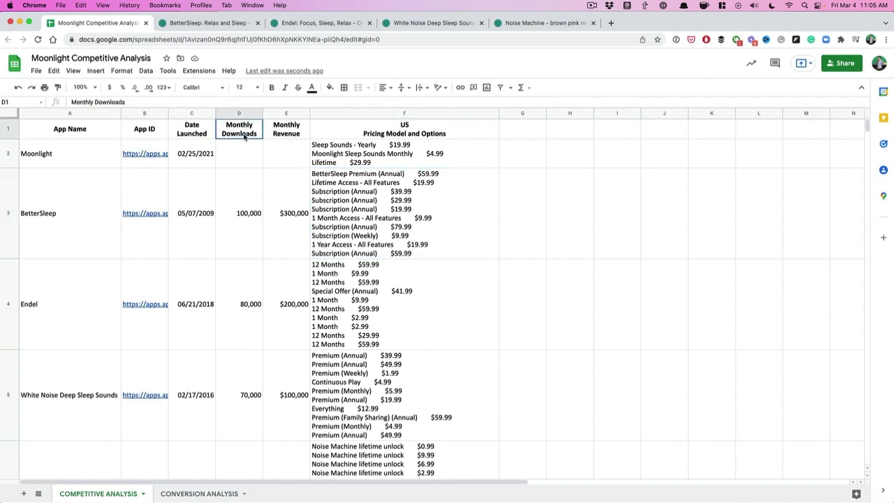
click(280, 133)
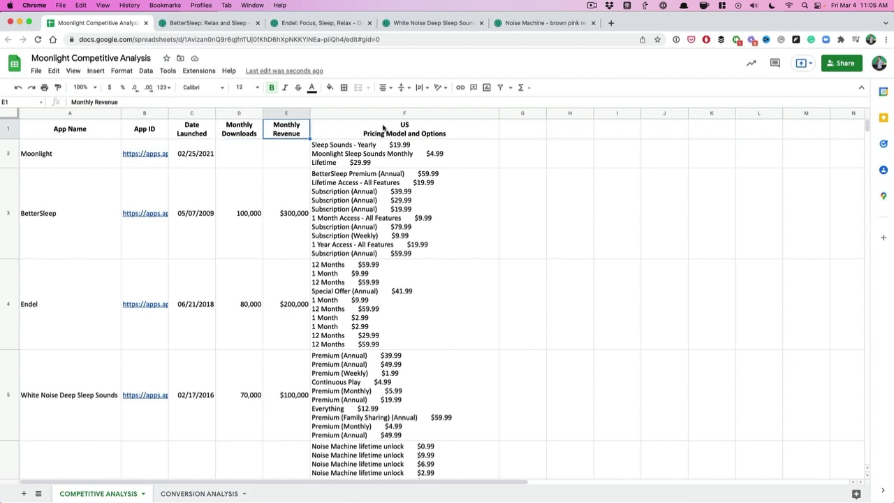
click(382, 128)
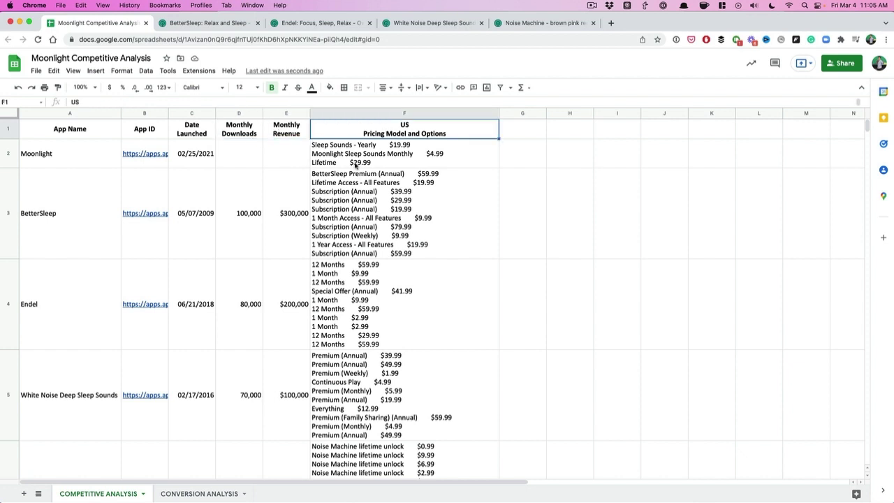
click(344, 247)
click(70, 134)
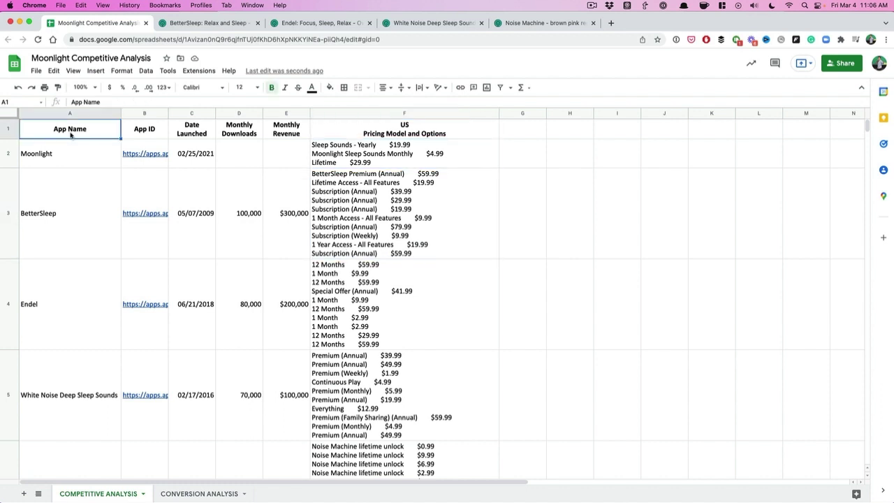
click(191, 161)
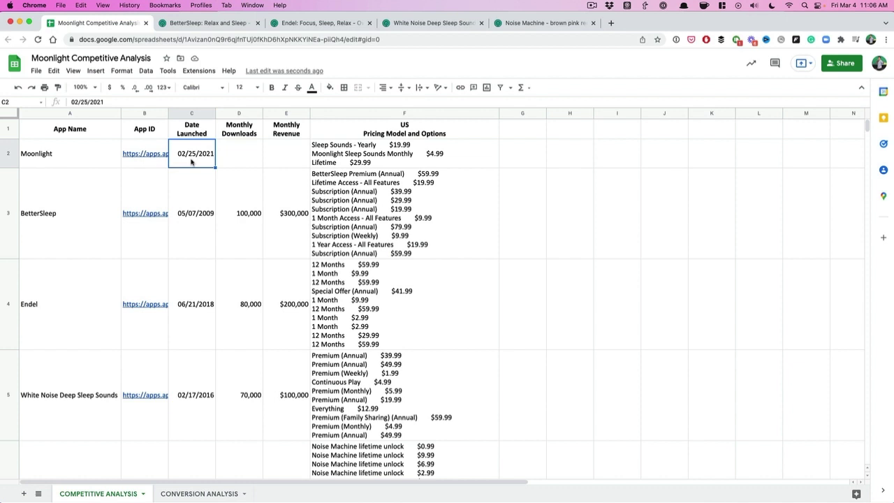
click(328, 158)
click(396, 195)
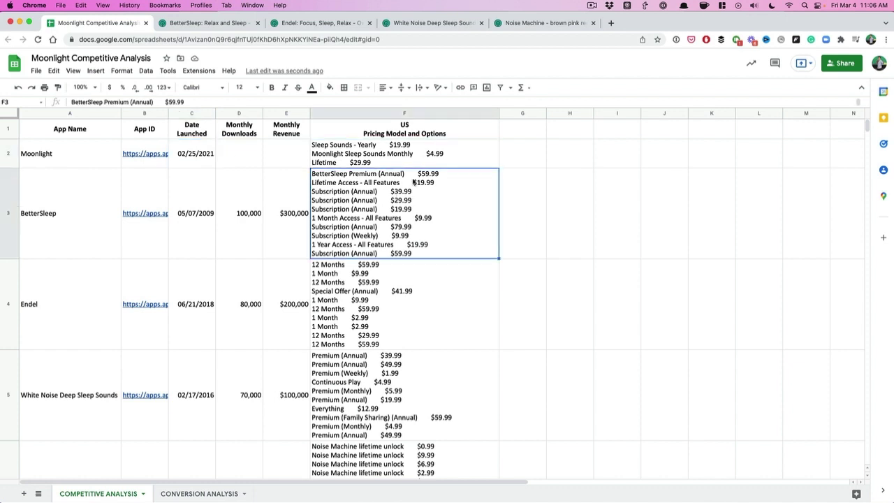
click(408, 366)
Step: Examine Noise Machine's launch date, downloads, revenue and pricing options, and compare them with White Noise Deep Sleep Sounds' pricing and monthly revenue
scroll(409, 368, down, 2)
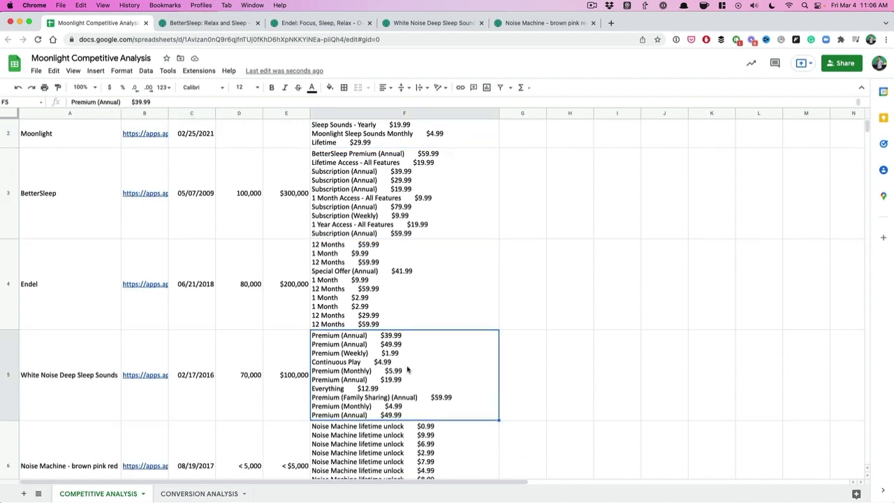
scroll(408, 368, down, 2)
click(409, 368)
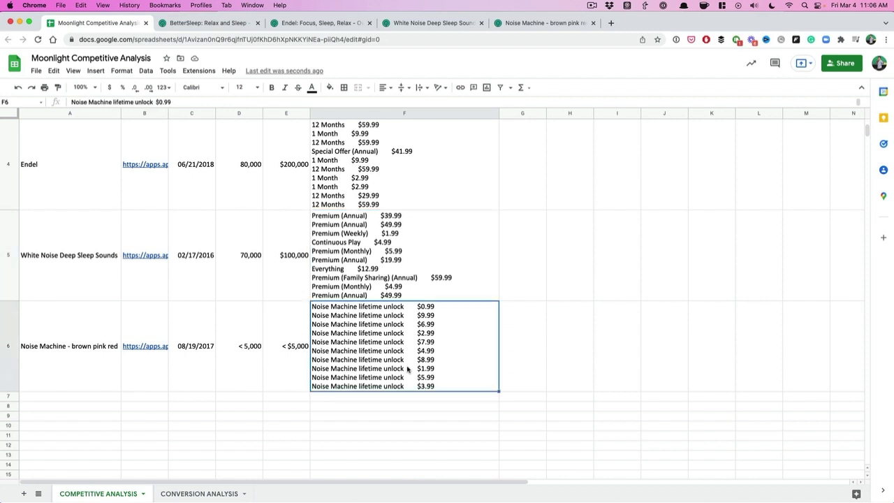
click(93, 365)
click(251, 356)
click(281, 352)
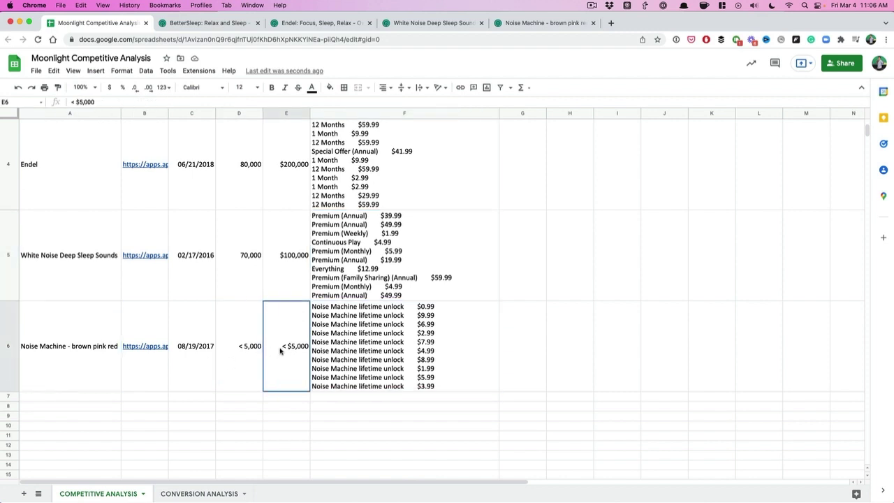
click(242, 349)
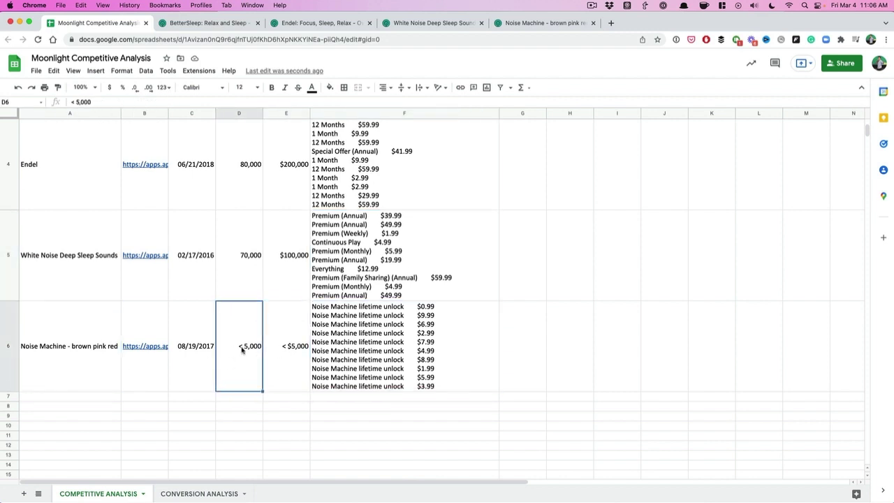
click(296, 347)
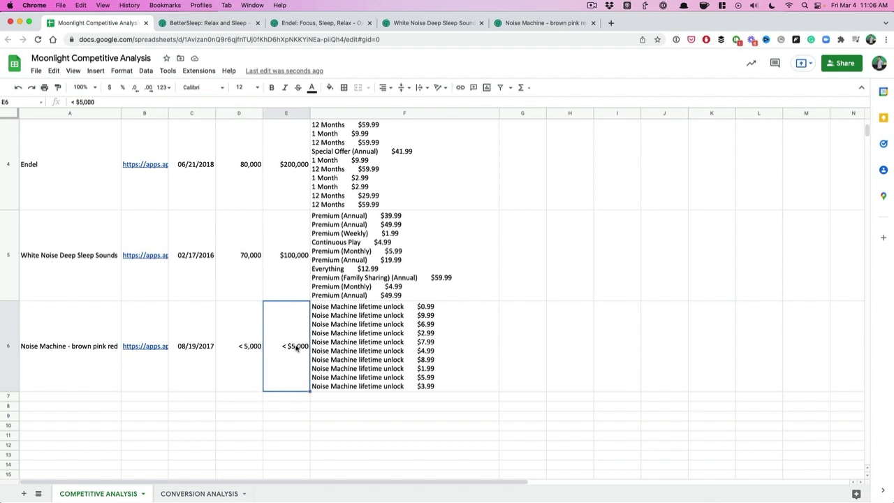
click(202, 352)
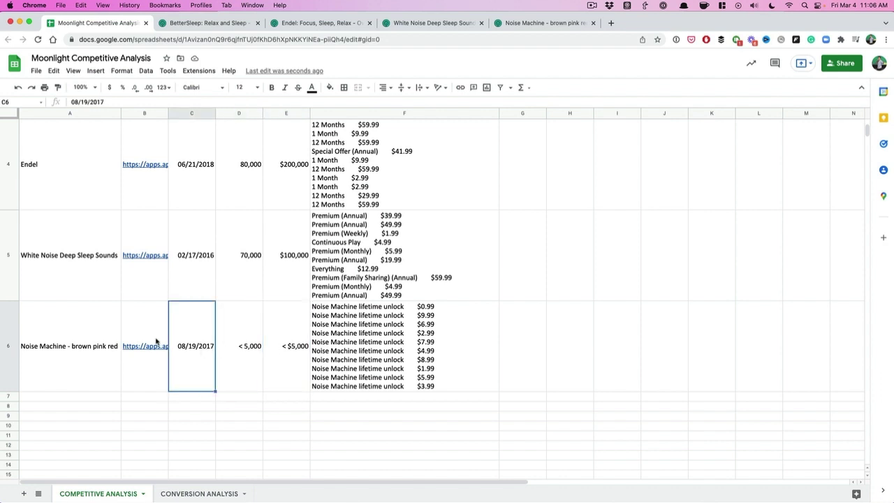
click(77, 344)
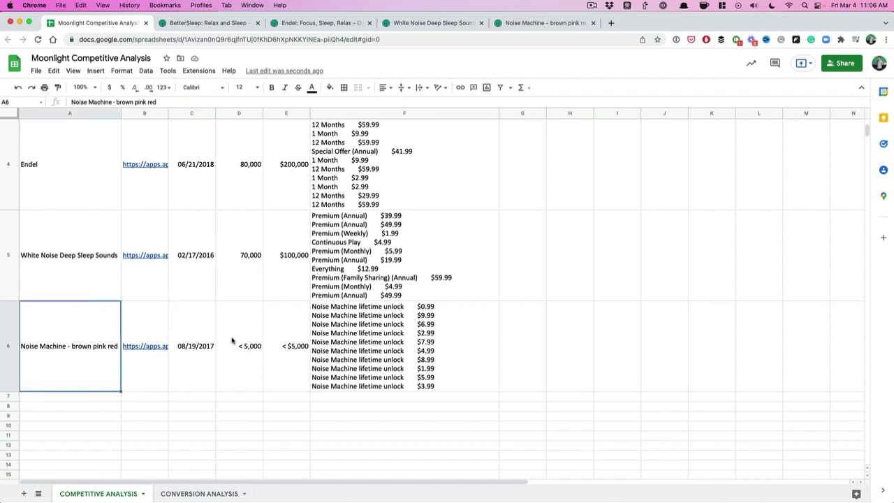
click(233, 341)
click(385, 331)
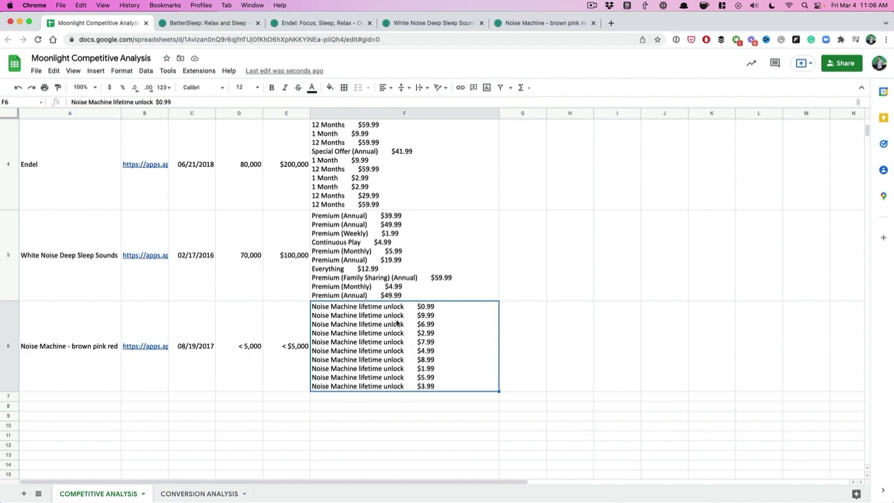
click(274, 340)
click(214, 338)
click(256, 342)
click(300, 345)
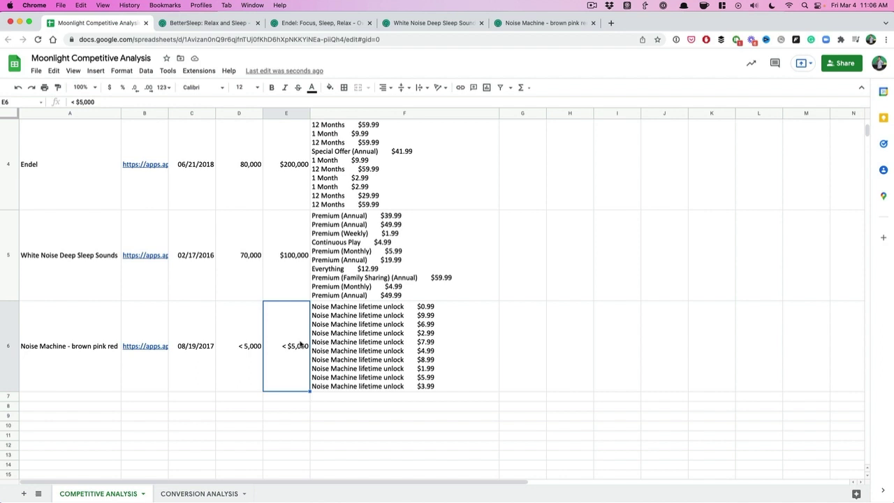
scroll(307, 337, up, 3)
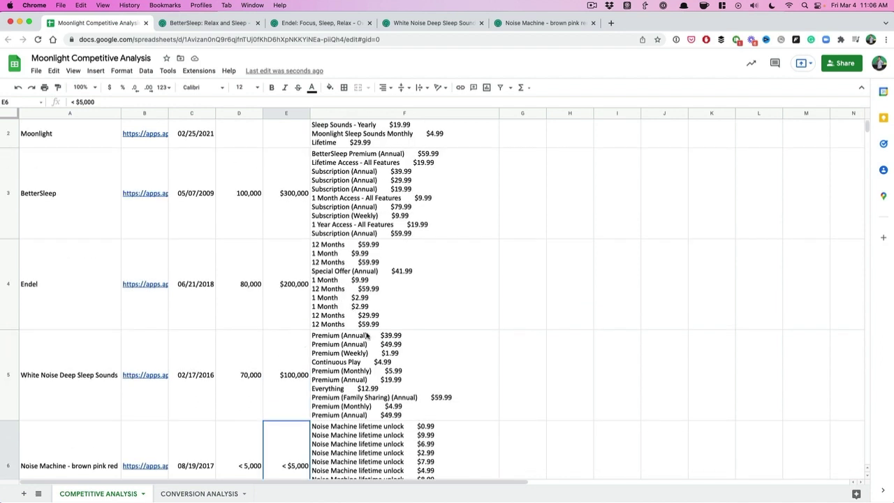
click(358, 353)
click(284, 357)
scroll(285, 358, up, 1)
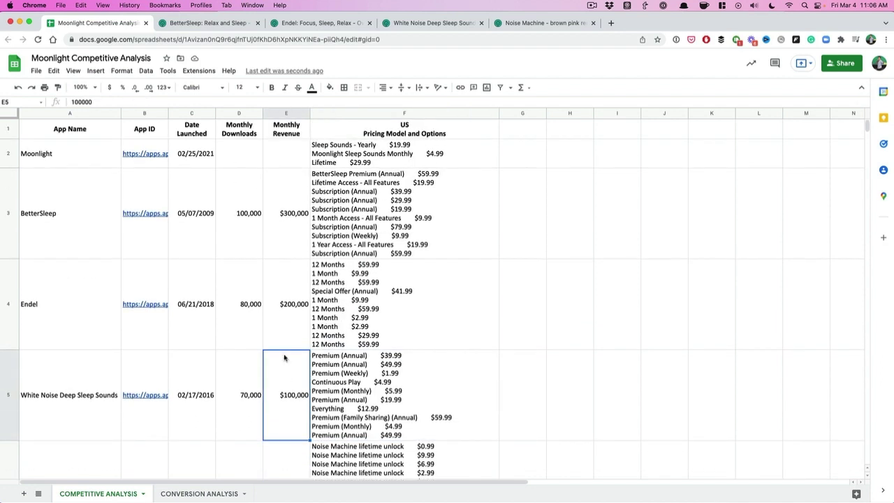